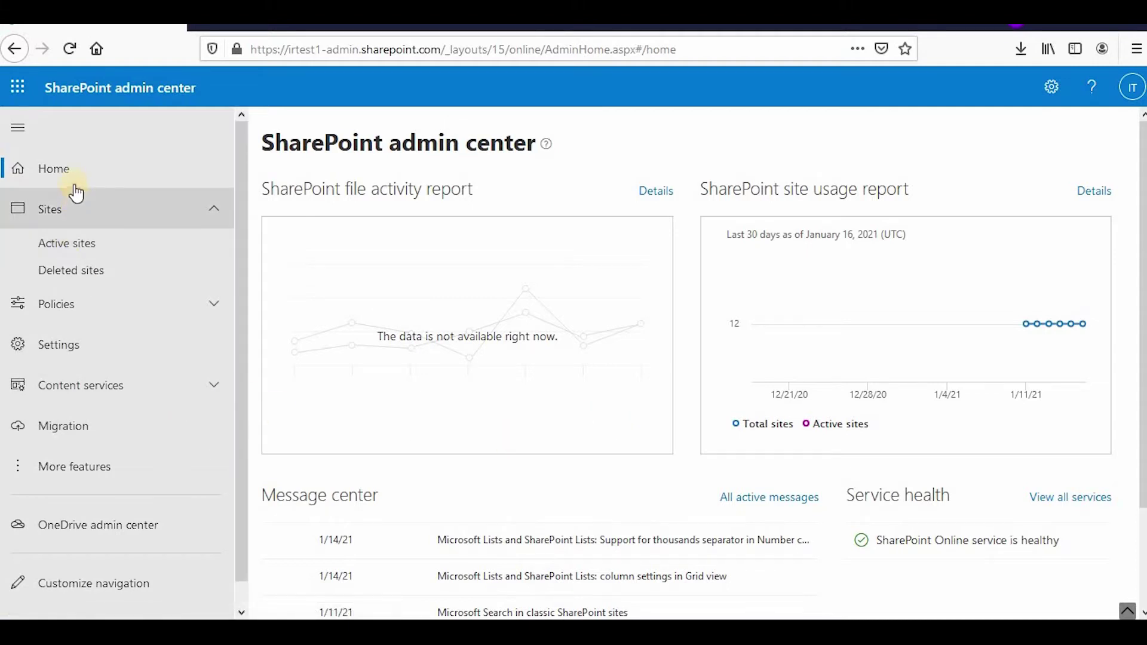
Step: Go from the classic Search administration page to Manage Search Schema's Managed Properties list
click(117, 478)
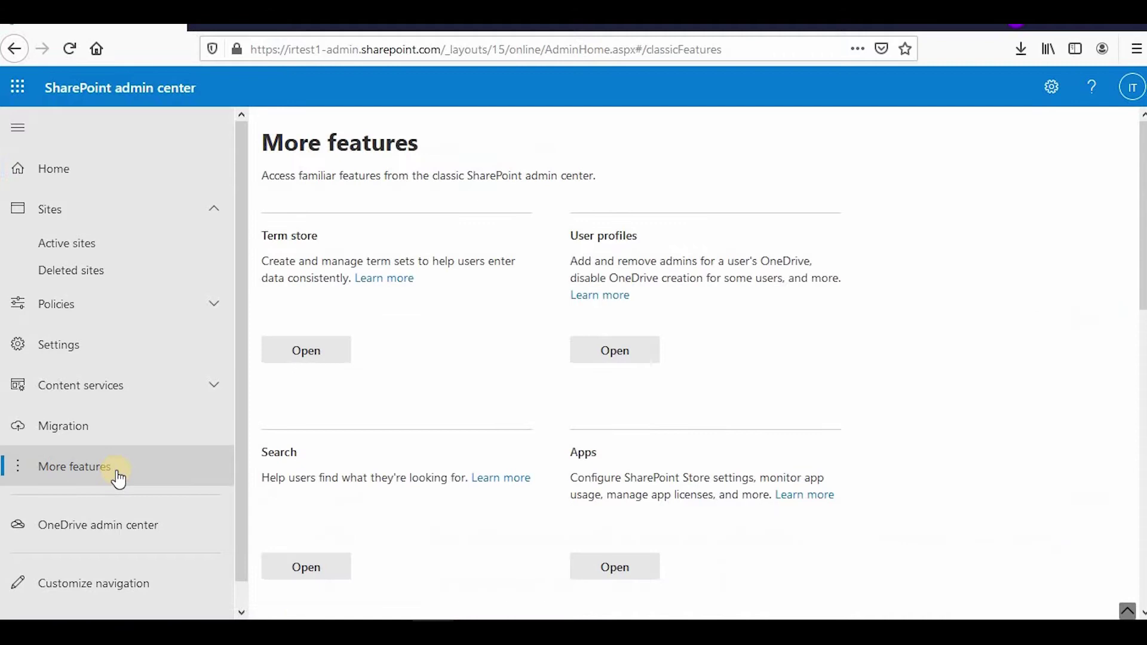
scroll(358, 377, down, 3)
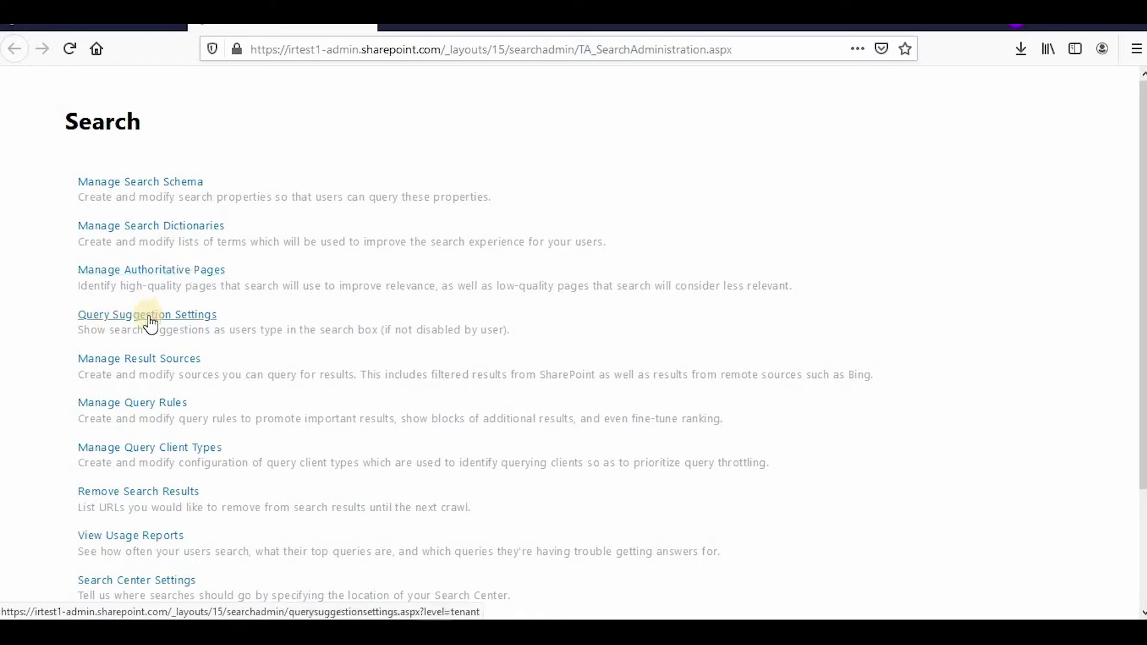
scroll(154, 313, down, 3)
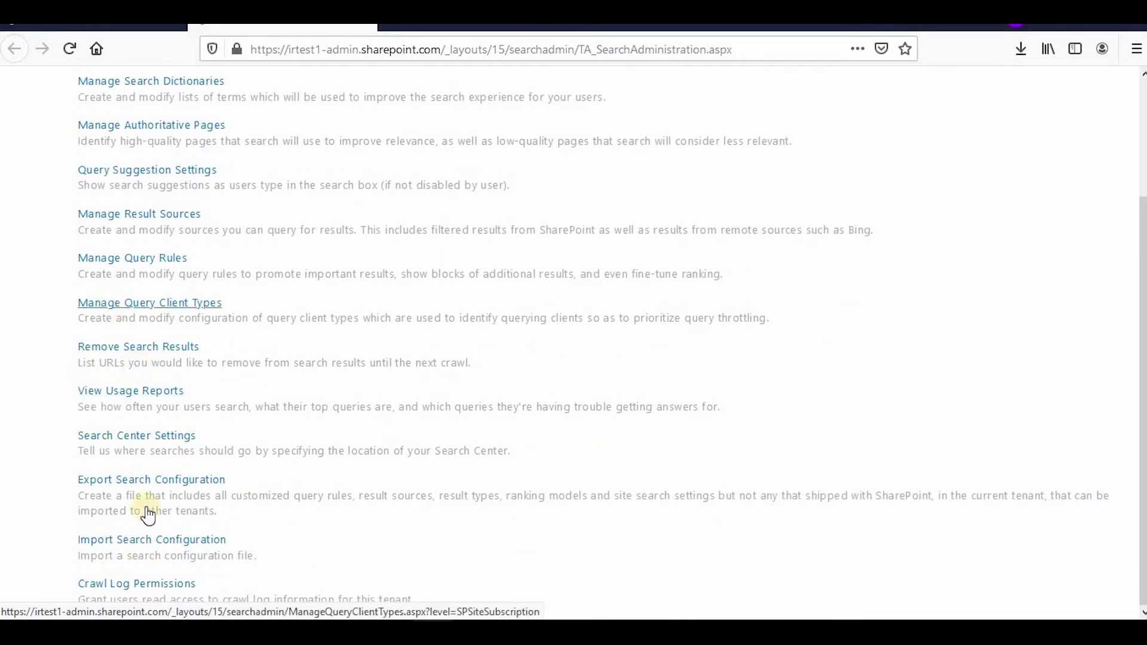
scroll(121, 384, up, 3)
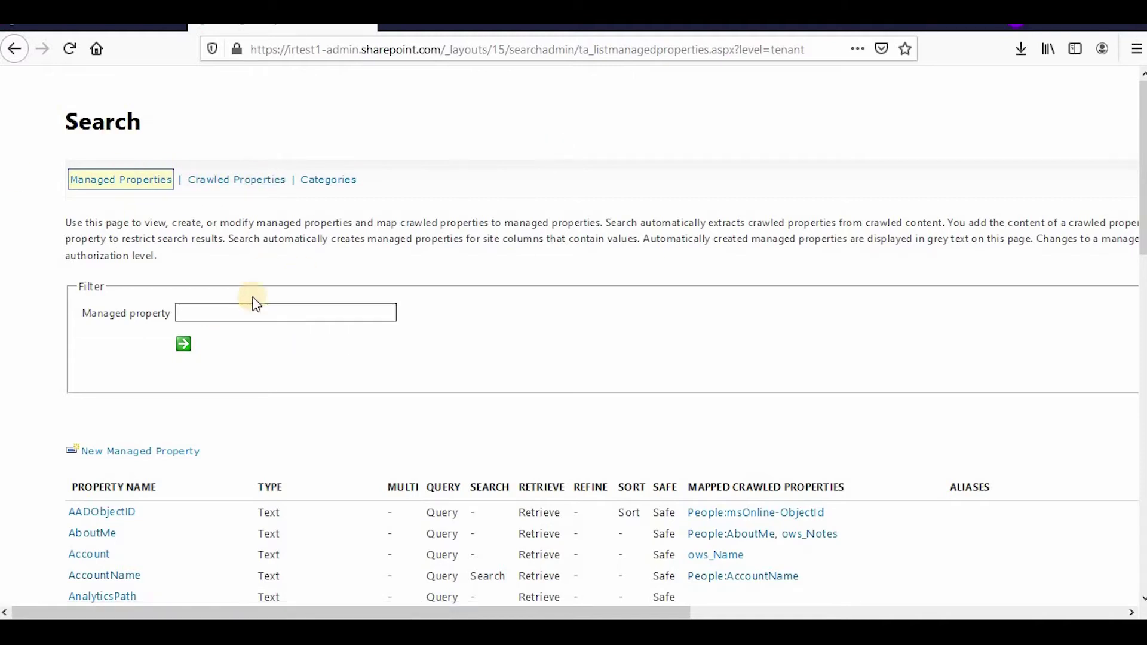
Step: Start a new managed property from the Managed Properties page and look over its blank form
click(234, 315)
click(231, 417)
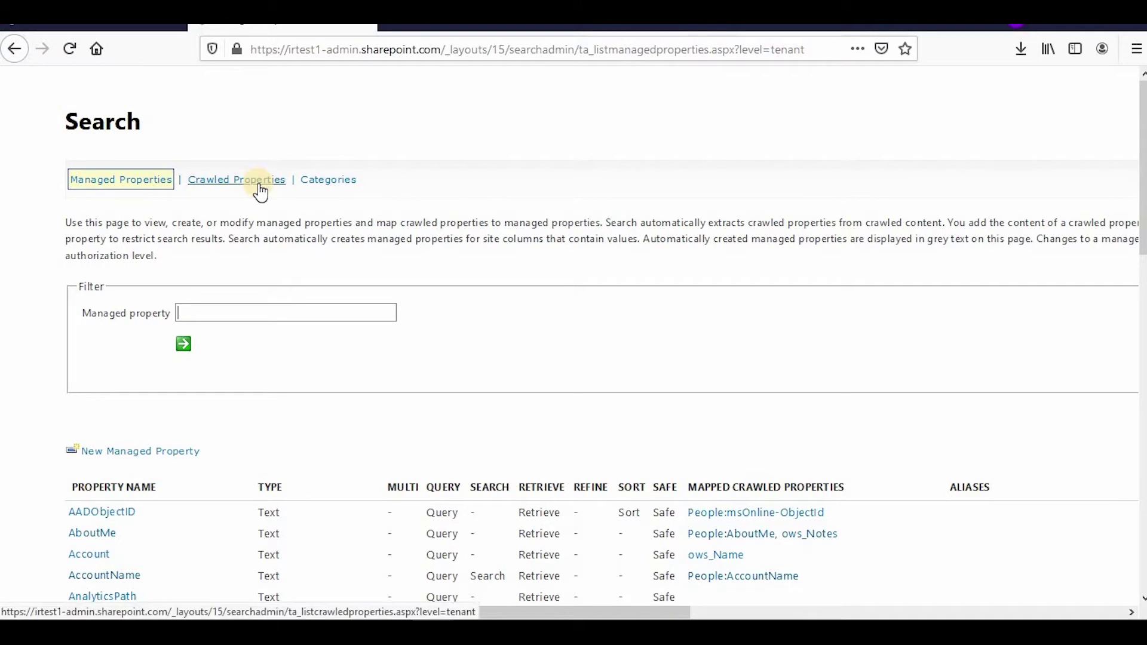
scroll(231, 398, down, 2)
scroll(233, 401, down, 15)
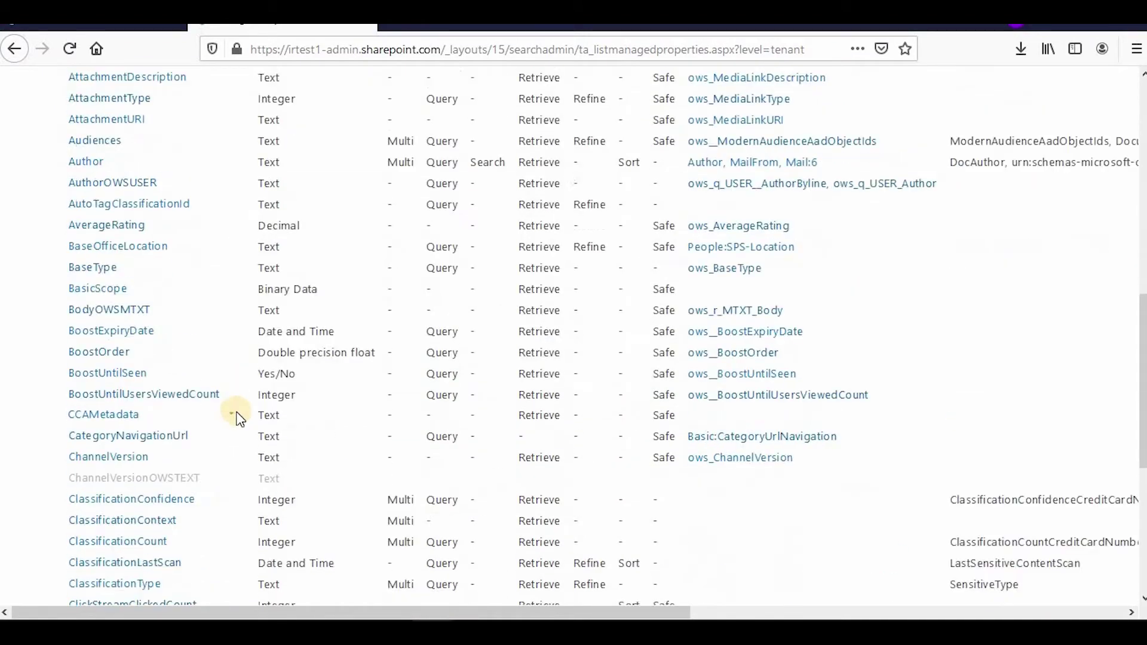
scroll(239, 410, up, 17)
scroll(252, 521, down, 15)
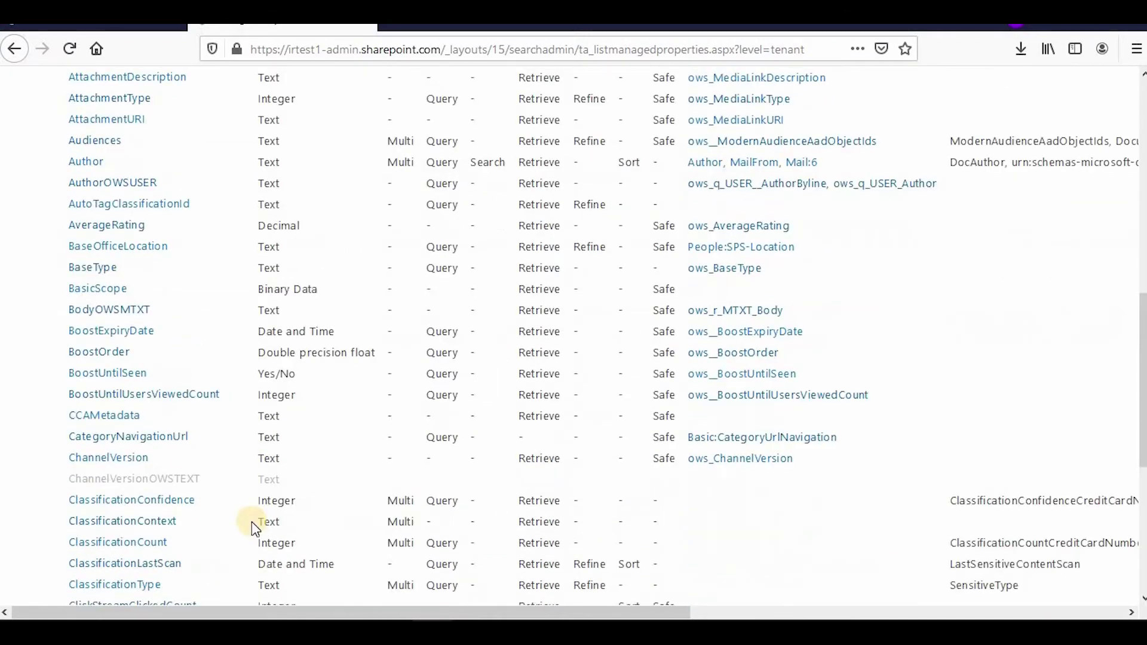
scroll(254, 477, up, 16)
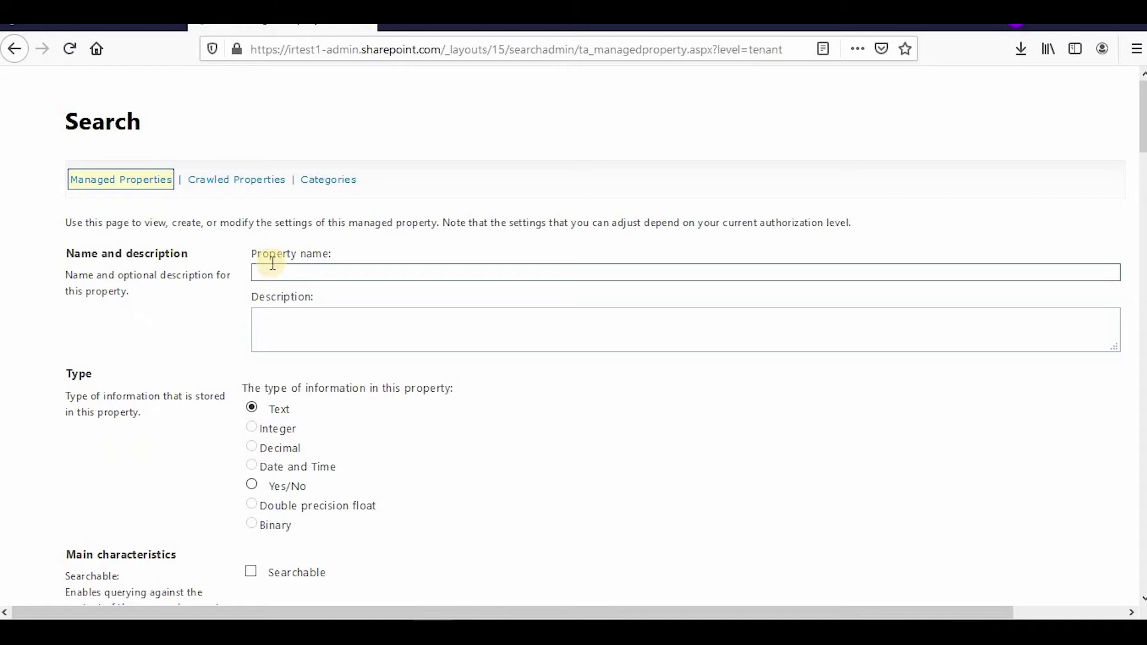
Step: Enter CompanyDivision as the property name, leaving the type as Text
click(297, 271)
click(323, 324)
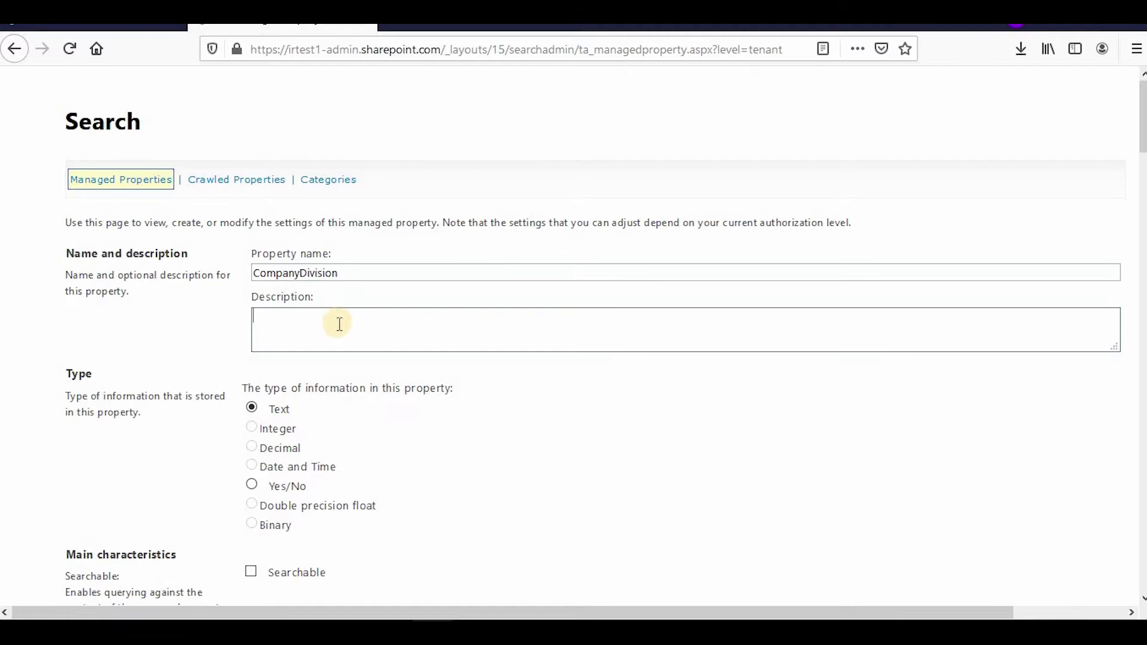
scroll(353, 335, down, 3)
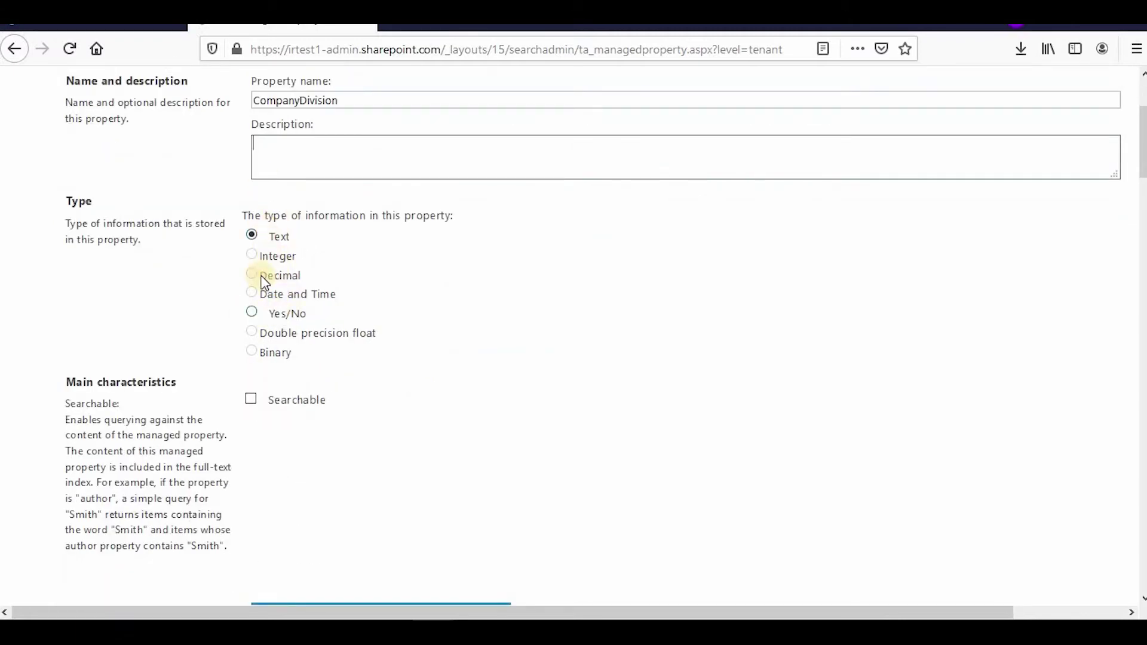
click(266, 239)
scroll(488, 395, down, 3)
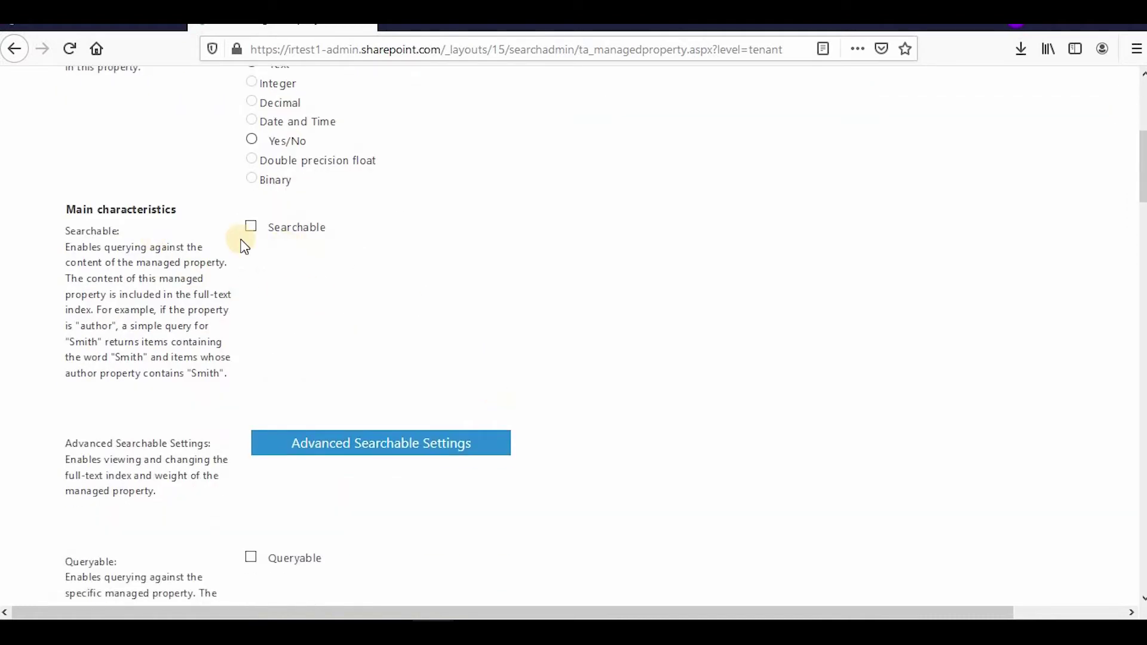
scroll(397, 399, down, 3)
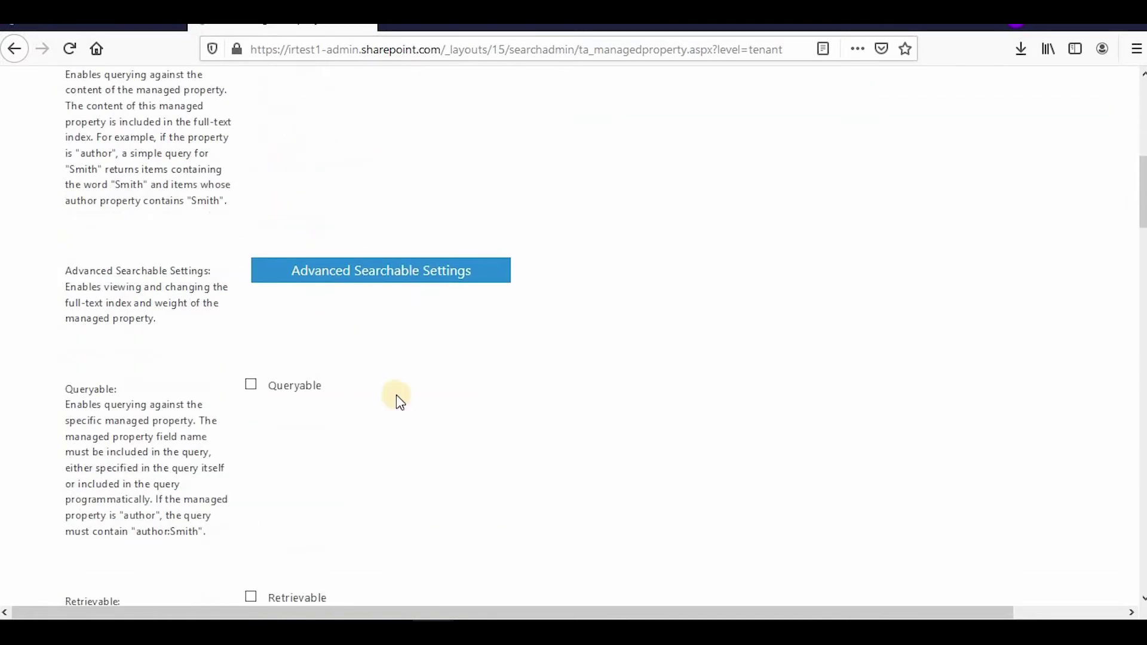
scroll(438, 376, down, 3)
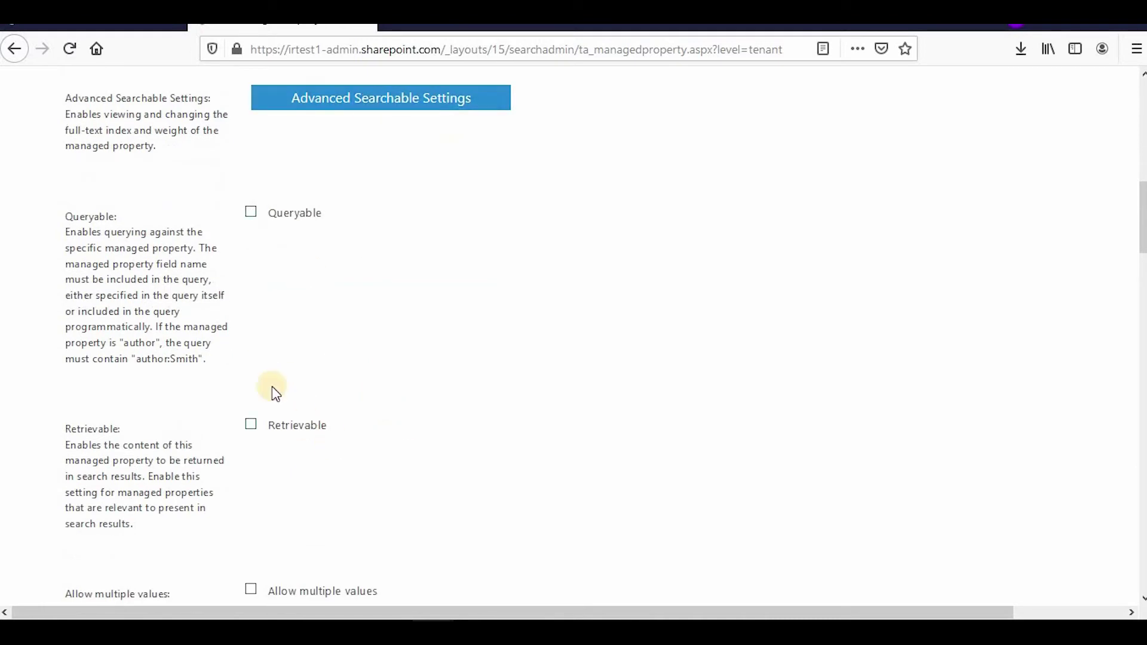
scroll(305, 335, down, 3)
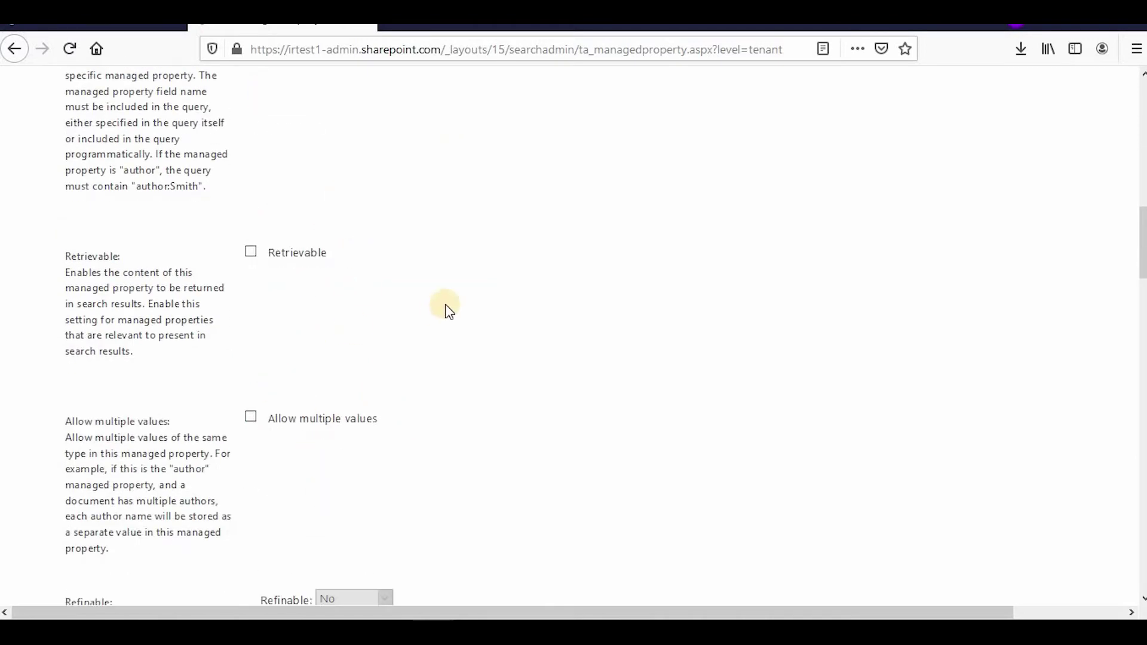
scroll(292, 281, down, 3)
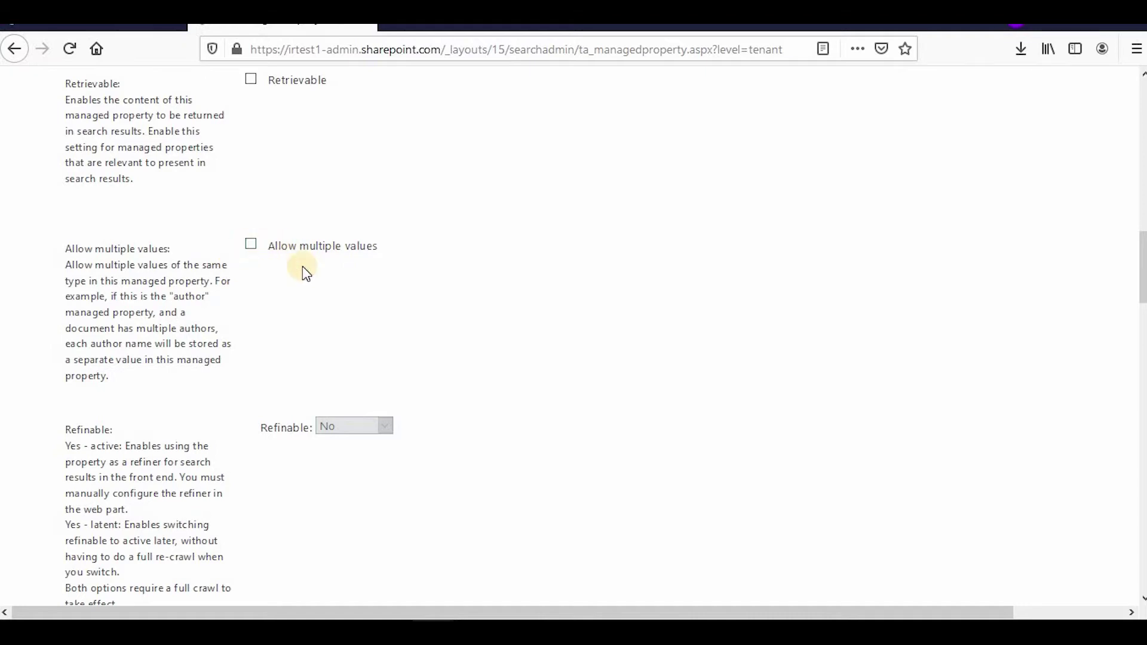
scroll(323, 299, down, 6)
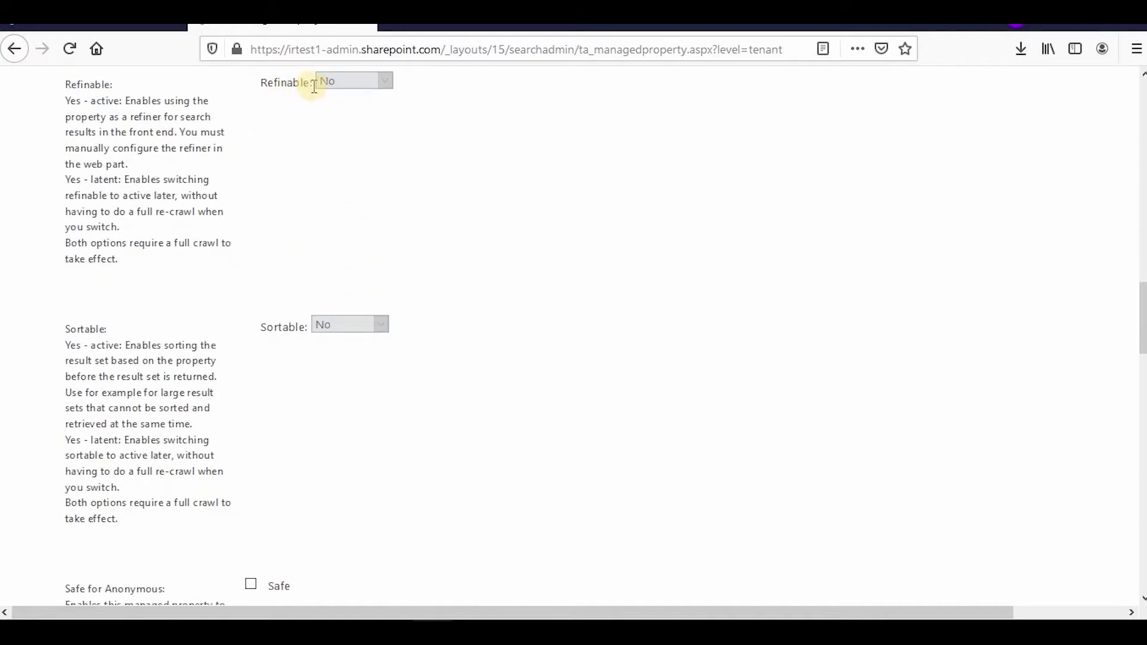
scroll(180, 239, up, 3)
drag(76, 279, 120, 359)
drag(301, 255, 409, 263)
scroll(291, 209, down, 6)
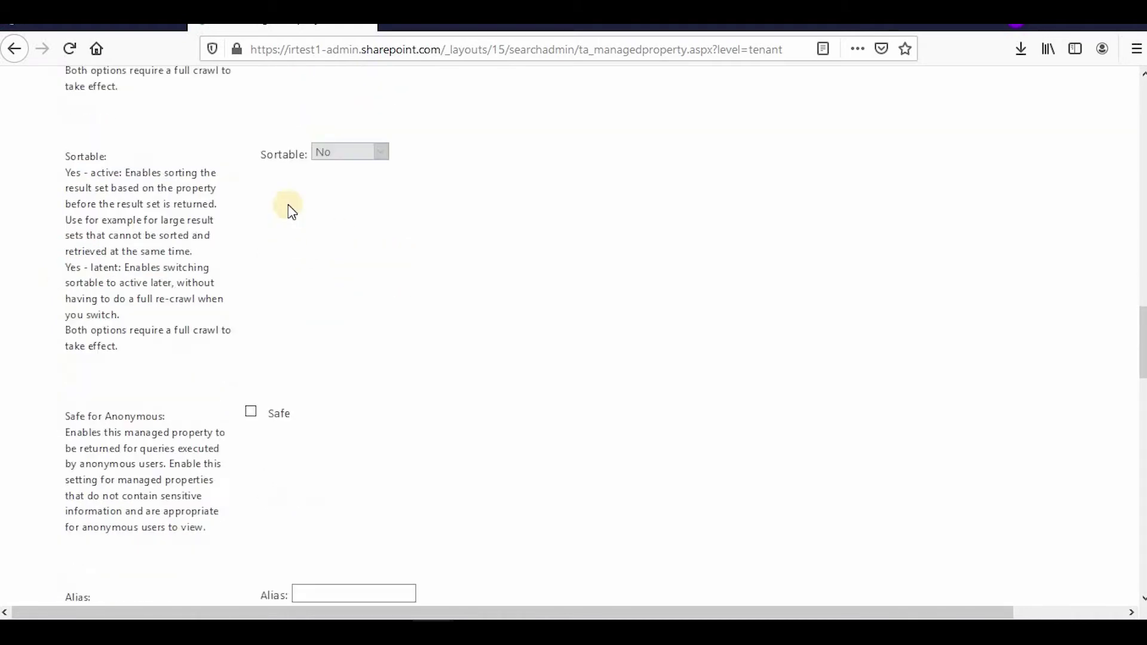
scroll(339, 317, down, 7)
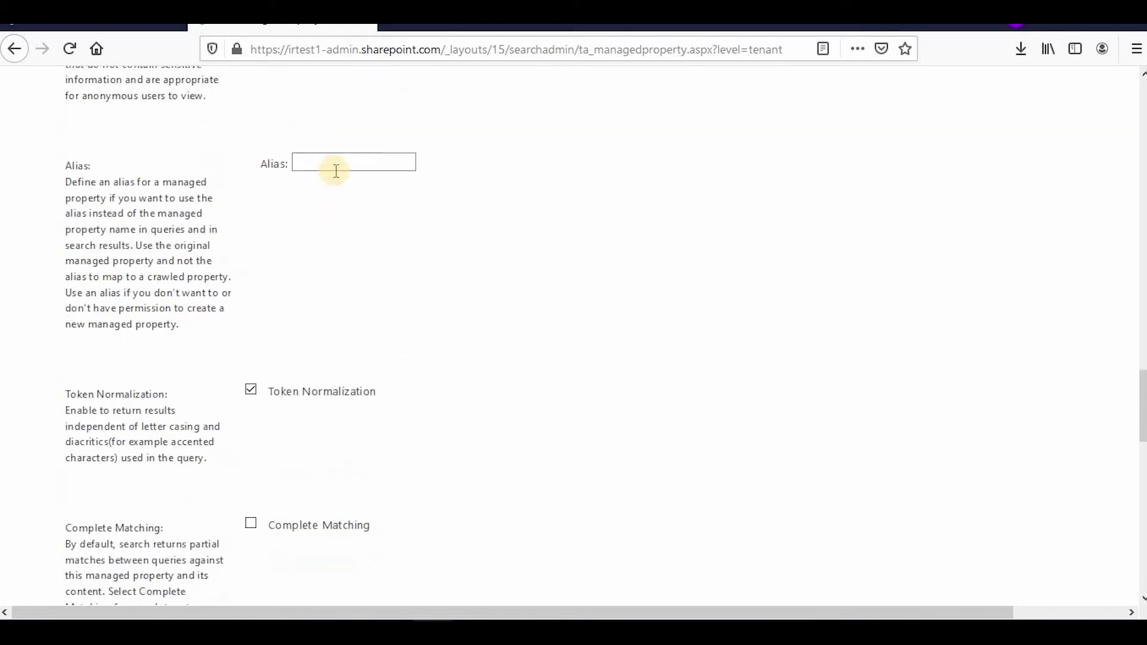
click(335, 165)
scroll(470, 302, down, 9)
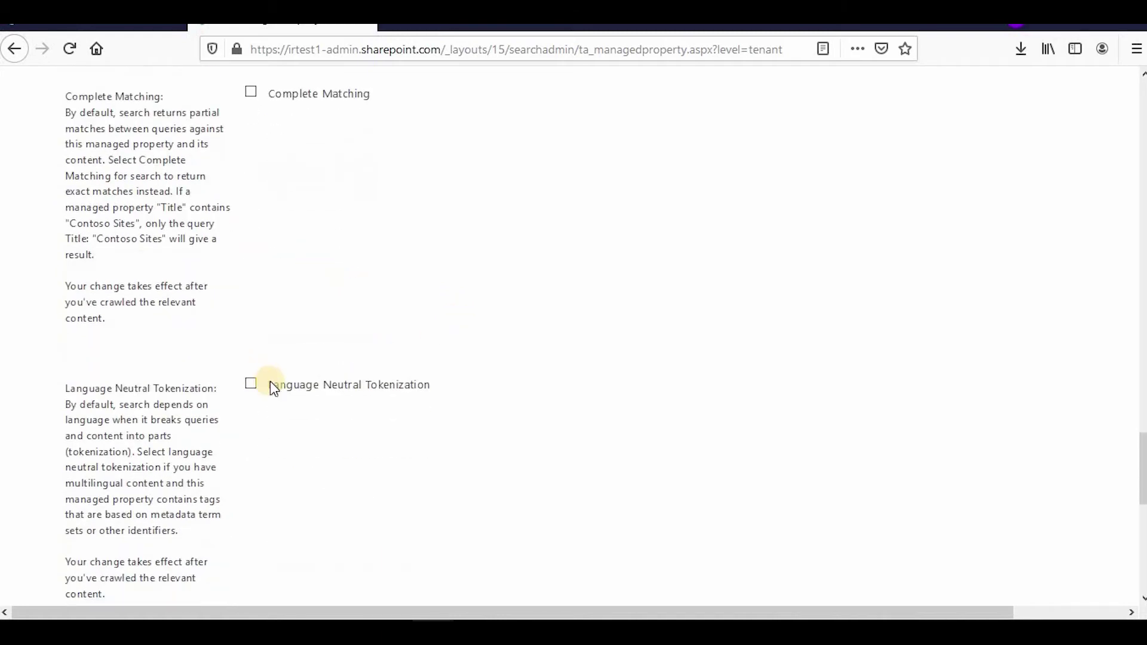
scroll(524, 355, down, 9)
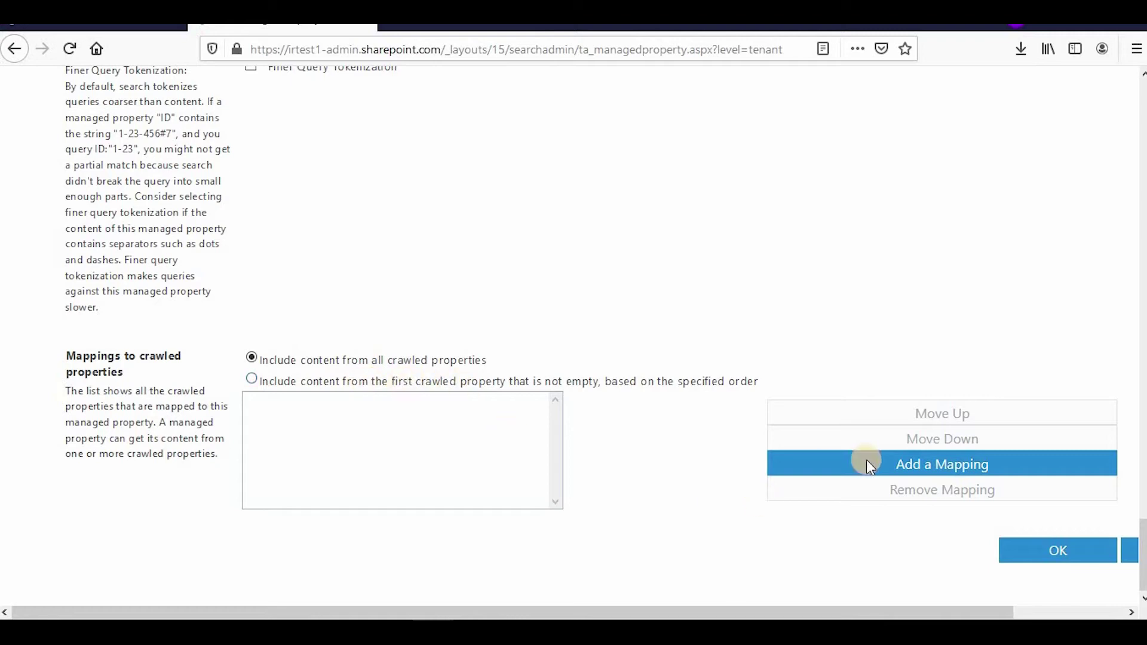
Step: Open the crawled property selection dialog and page through the crawled properties
click(938, 461)
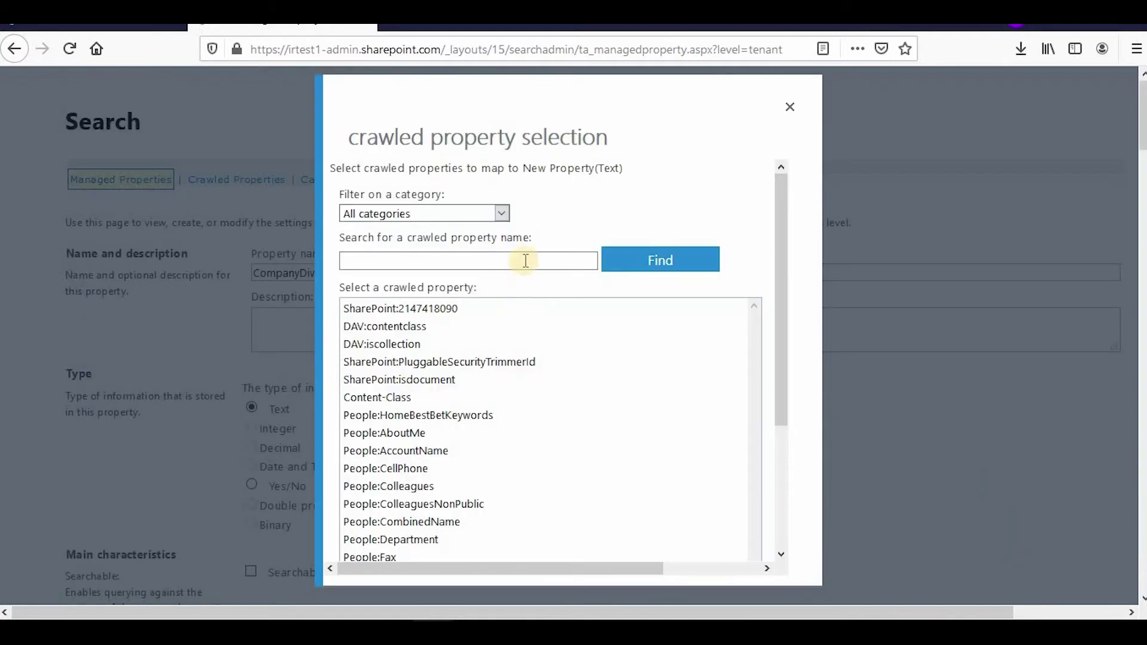
scroll(450, 370, down, 5)
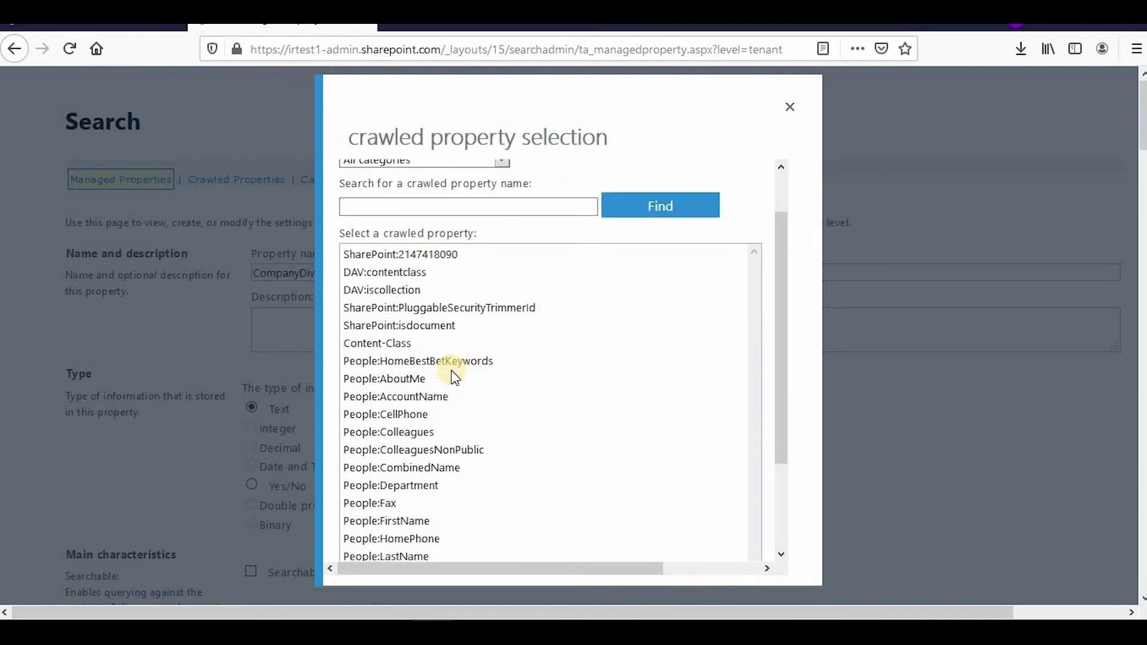
scroll(468, 346, up, 3)
scroll(486, 303, down, 3)
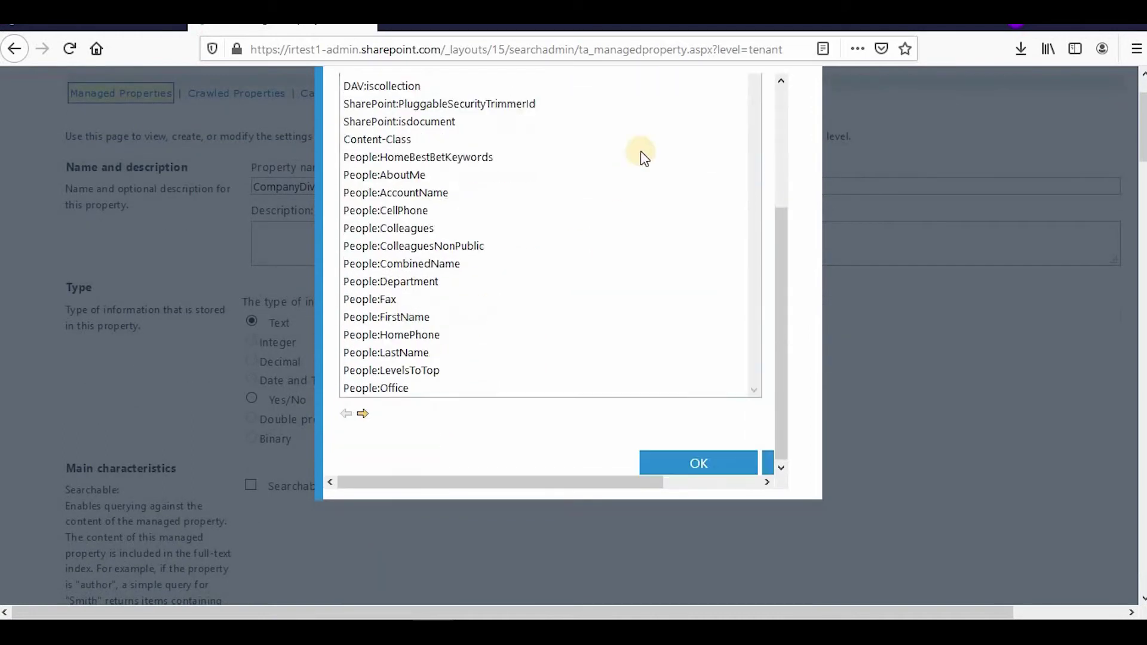
click(364, 412)
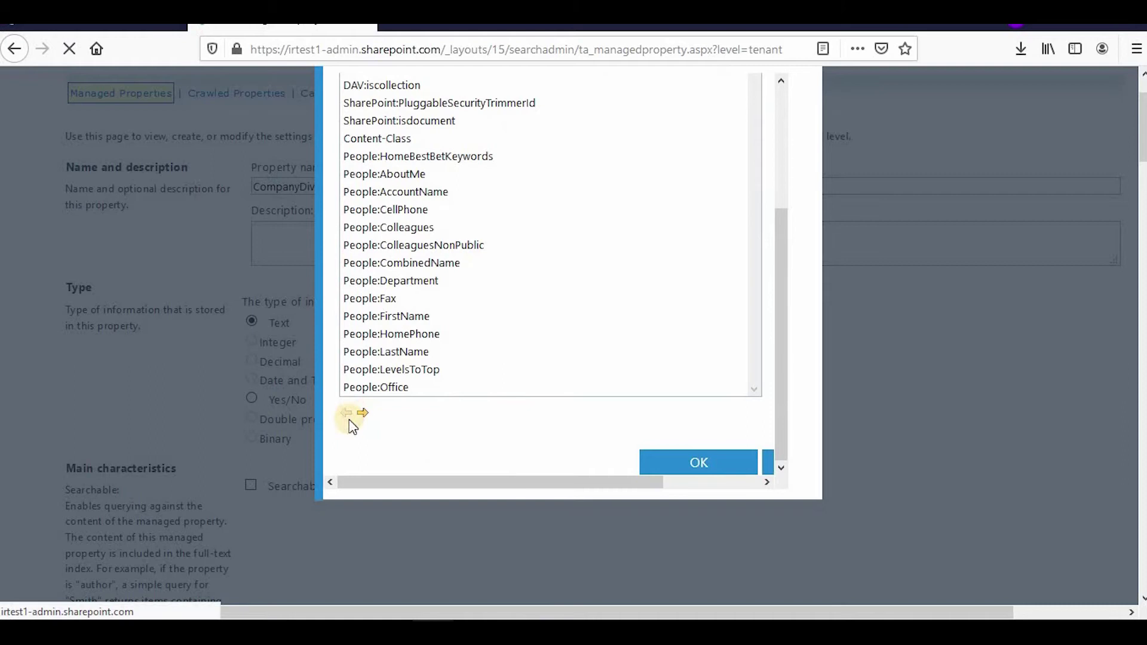
scroll(468, 346, up, 5)
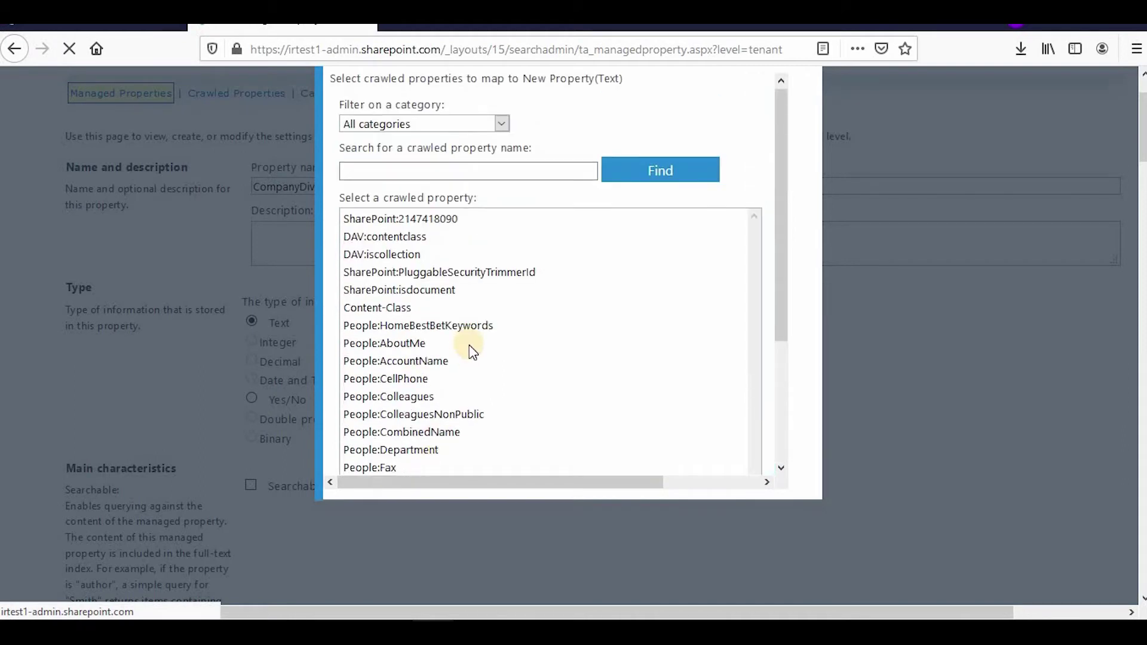
Step: Limit the crawled properties list to the SharePoint category and browse it
click(502, 213)
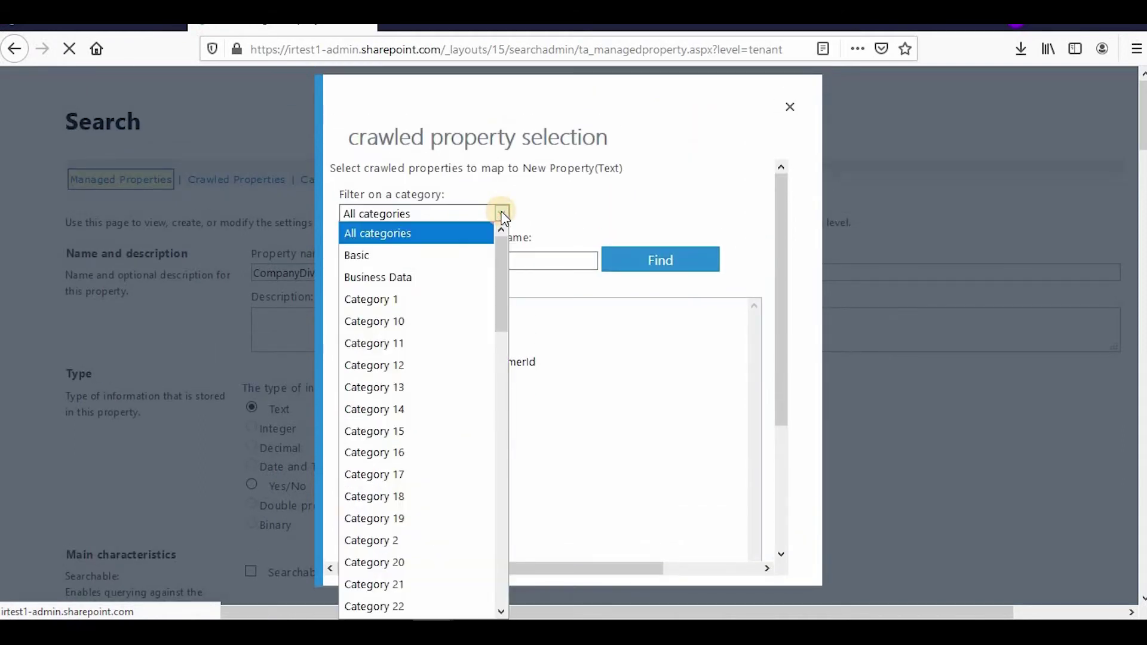
scroll(457, 484, down, 20)
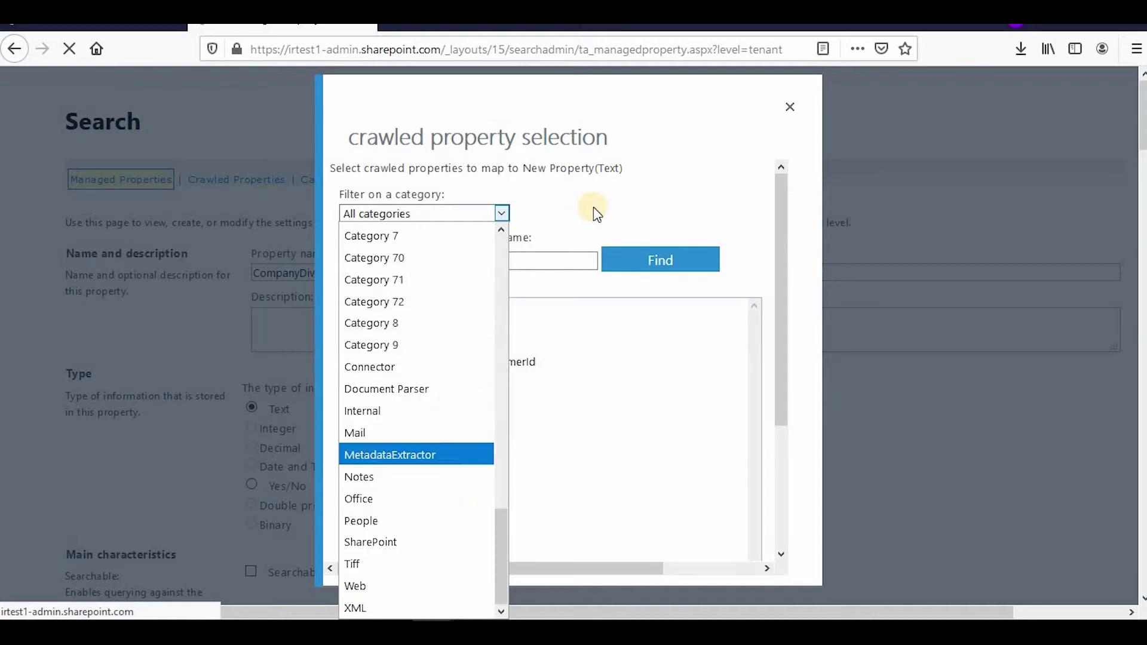
click(649, 250)
click(522, 262)
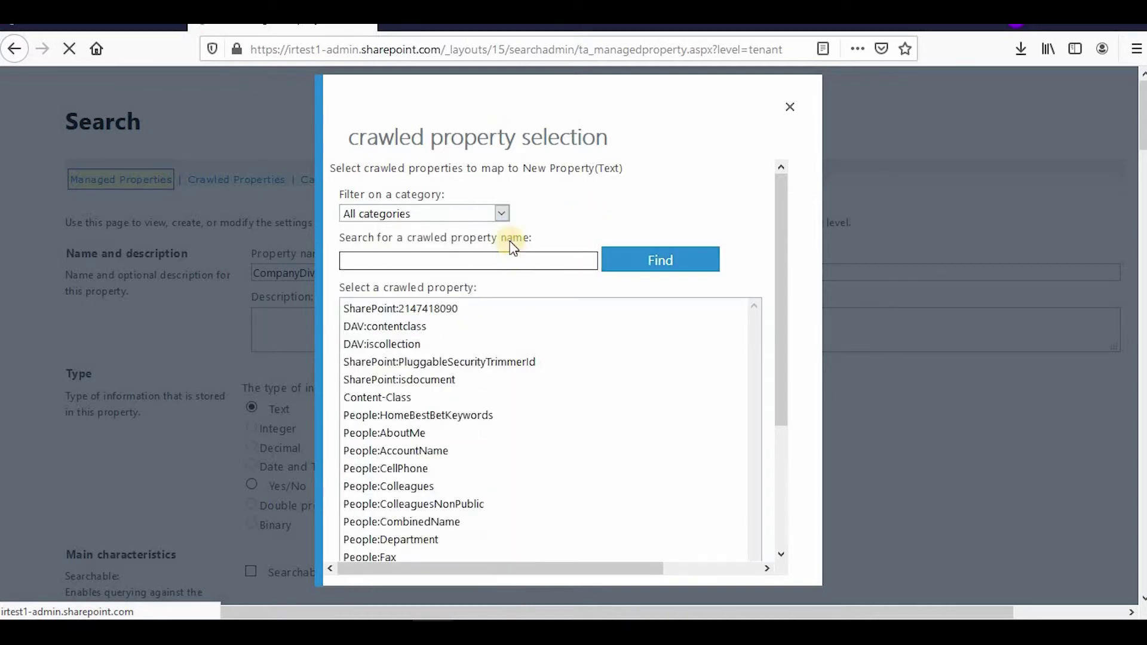
click(502, 213)
scroll(471, 304, down, 20)
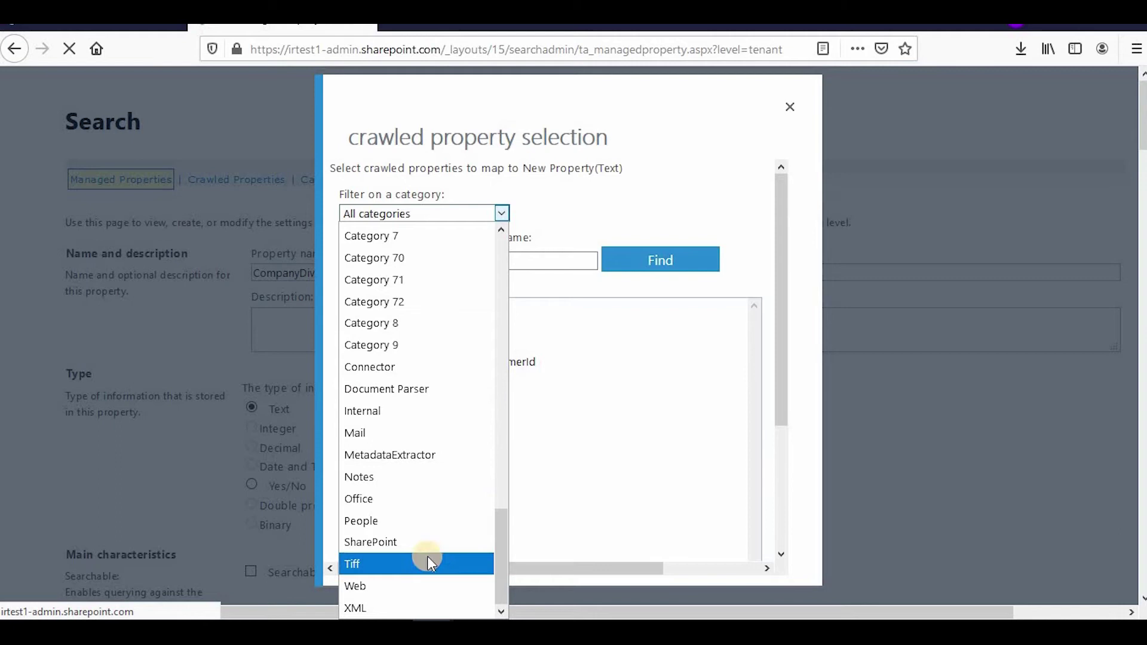
click(434, 542)
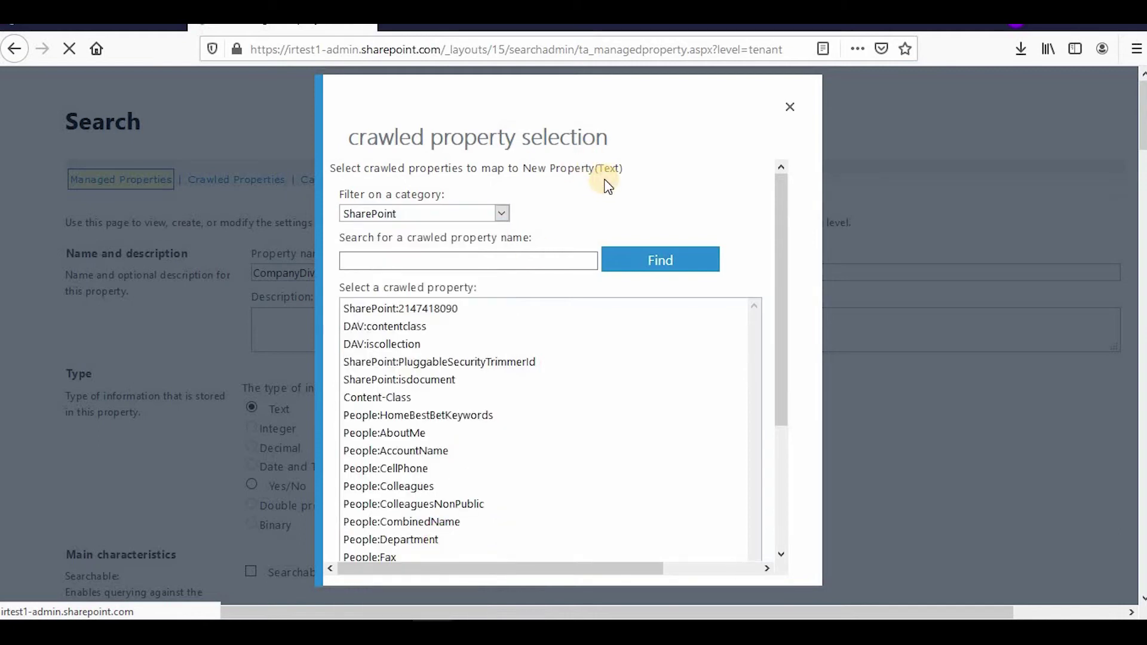
scroll(417, 293, down, 3)
scroll(433, 355, down, 5)
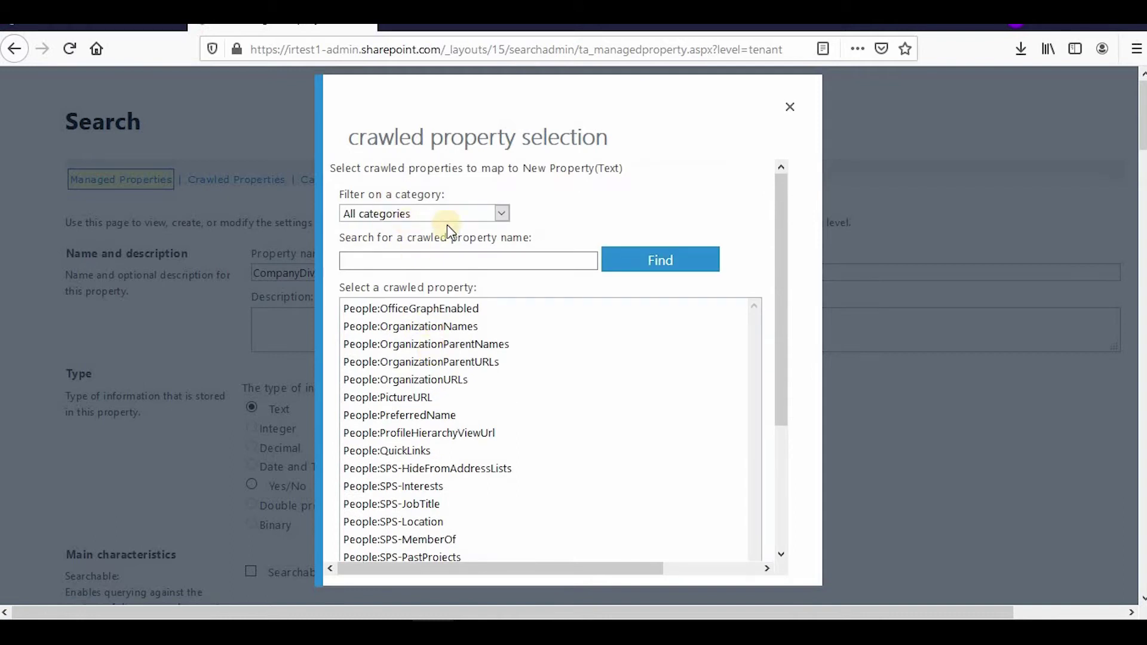
scroll(445, 374, down, 3)
scroll(443, 375, up, 3)
scroll(447, 443, down, 3)
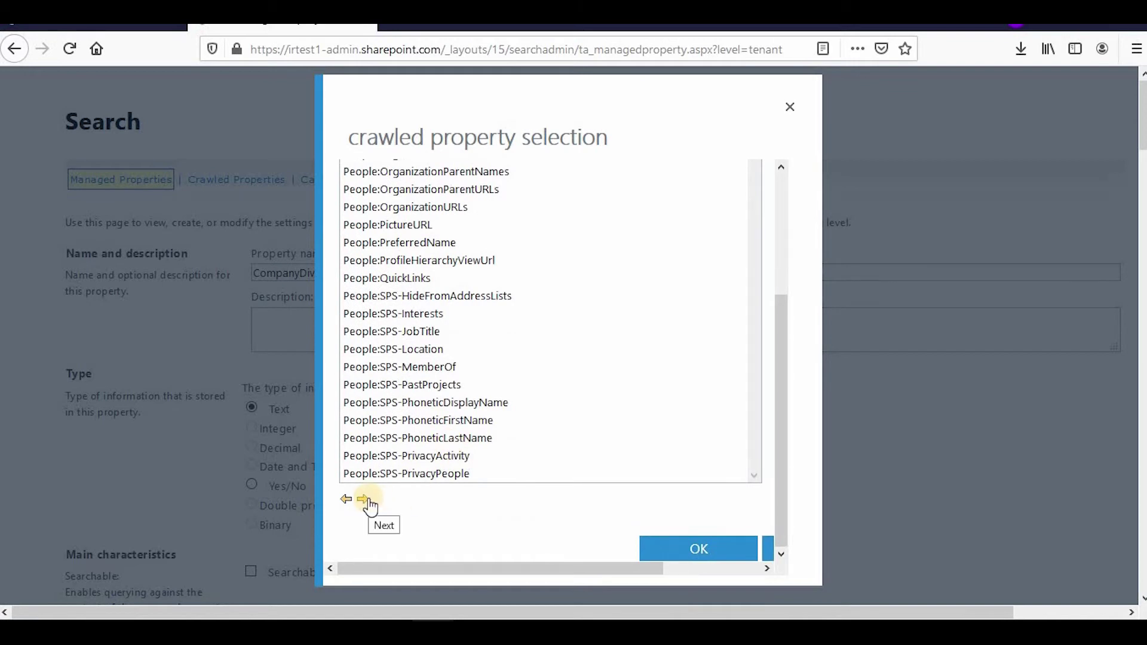
scroll(516, 180, up, 3)
Step: Search crawled properties for 'division' and confirm People:Department as the mapping
click(456, 265)
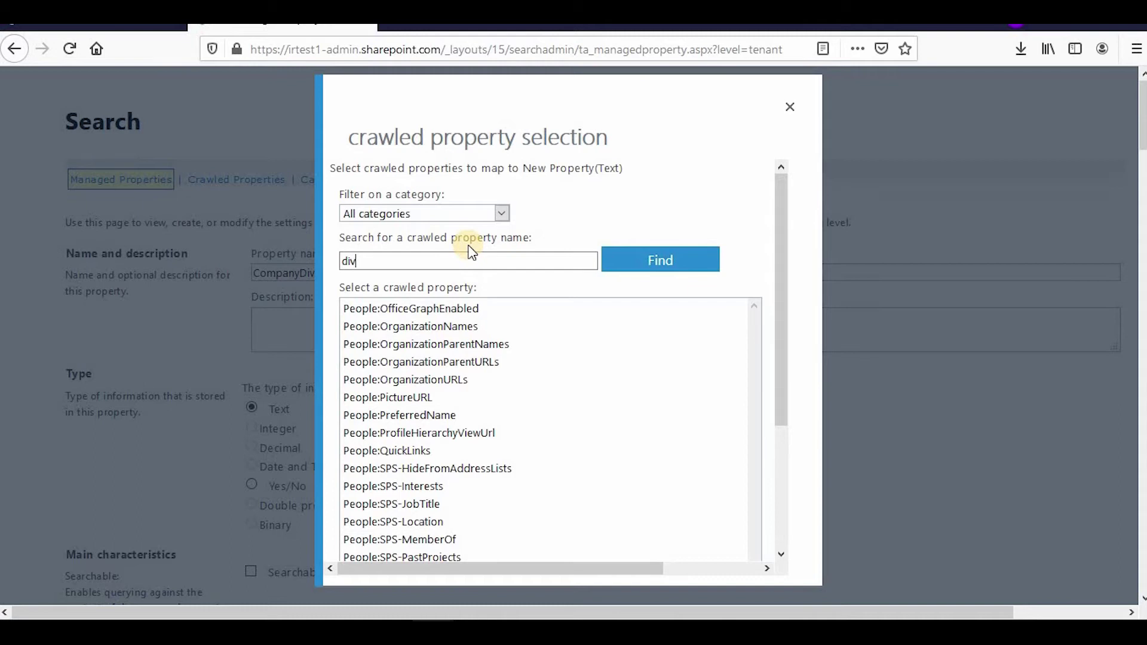
text(division)
click(670, 255)
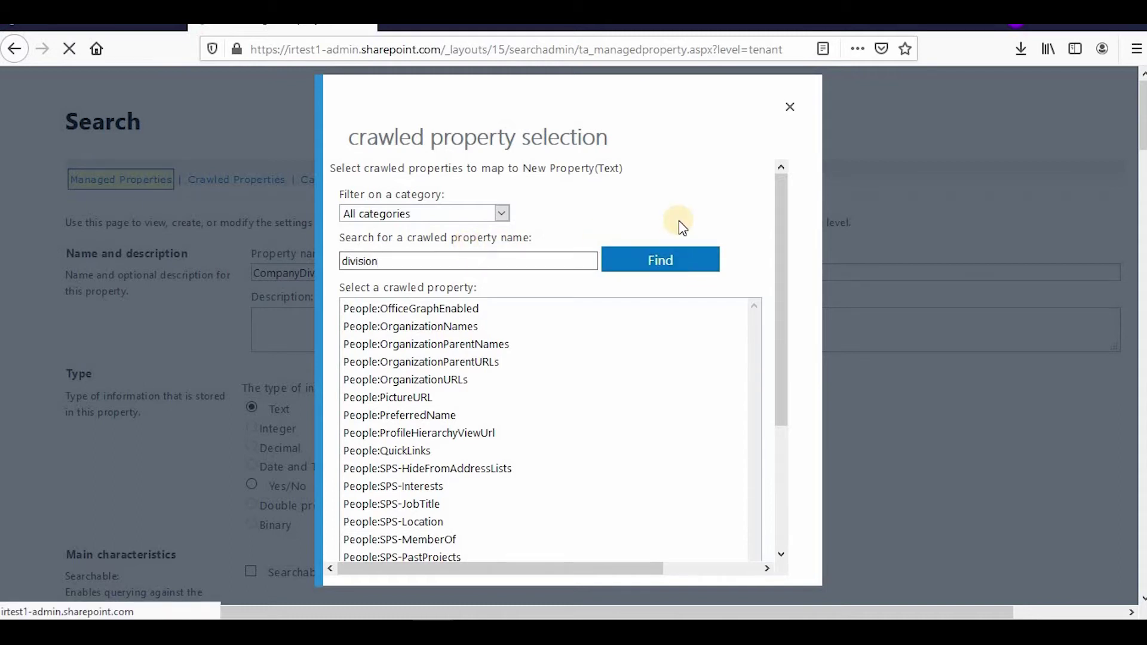
click(487, 257)
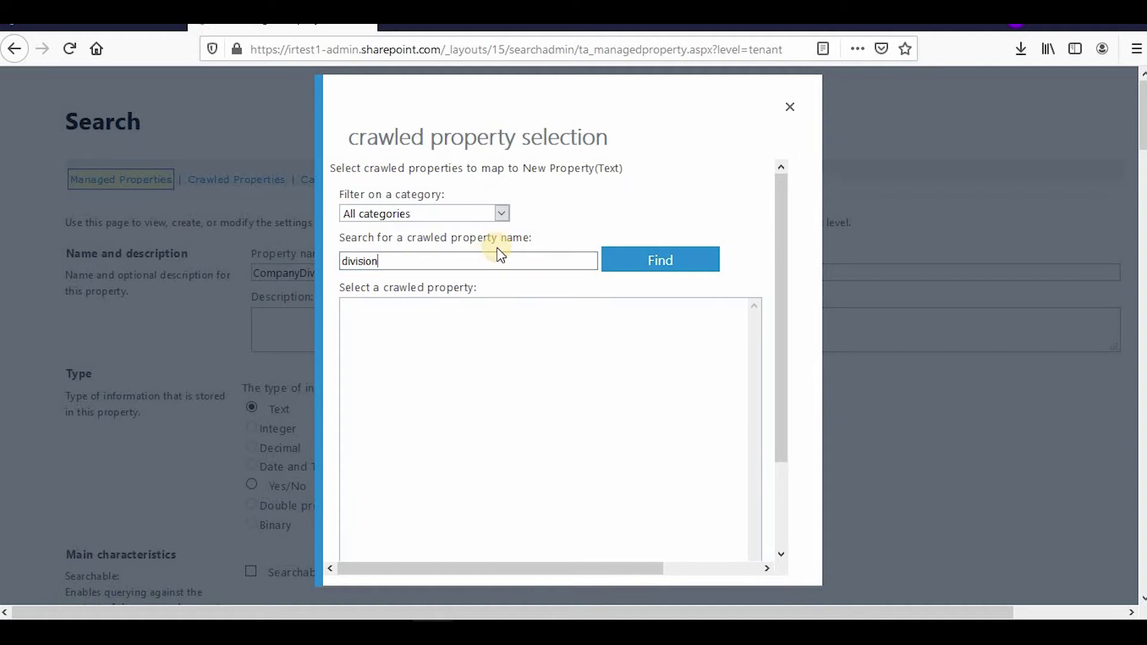
key(Return)
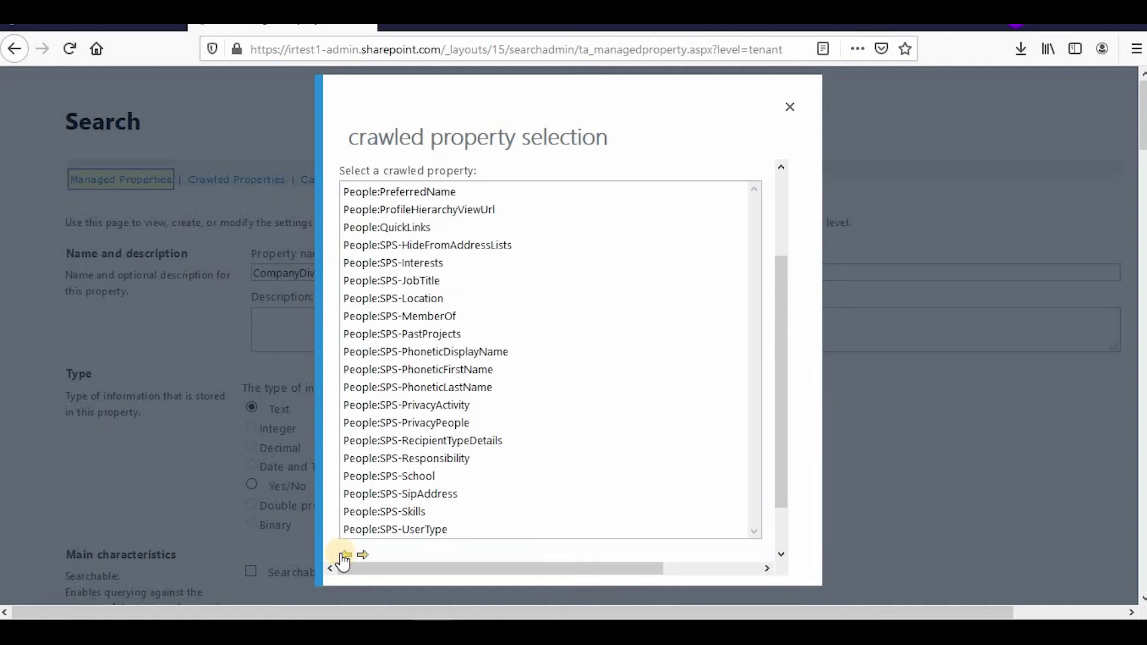
click(410, 300)
scroll(525, 371, down, 2)
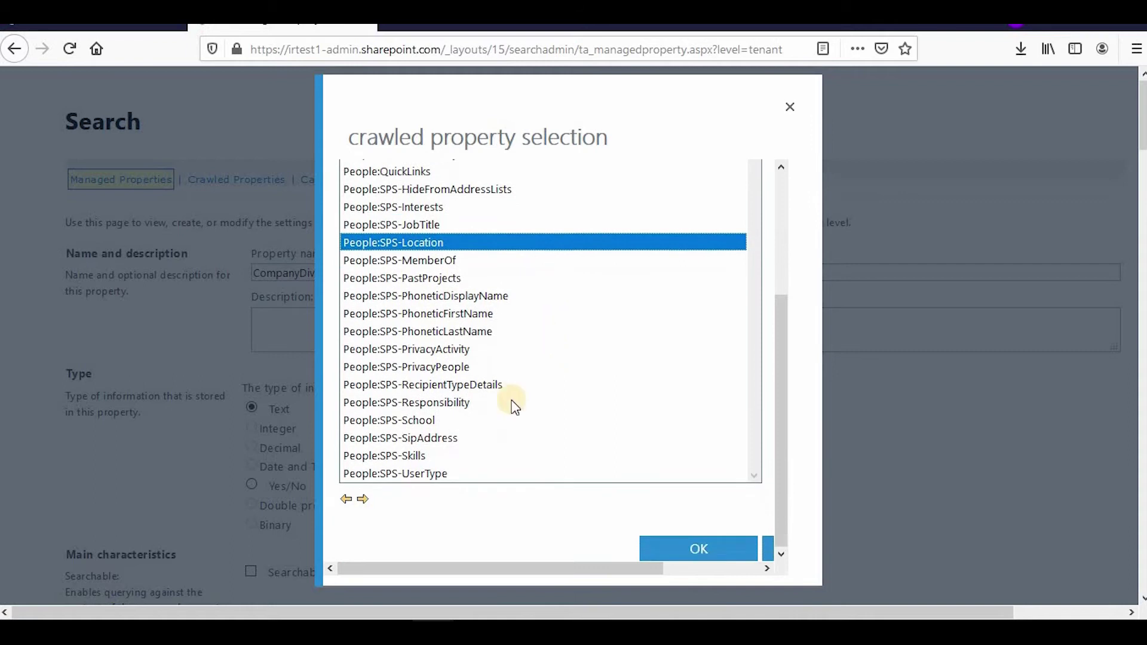
click(349, 503)
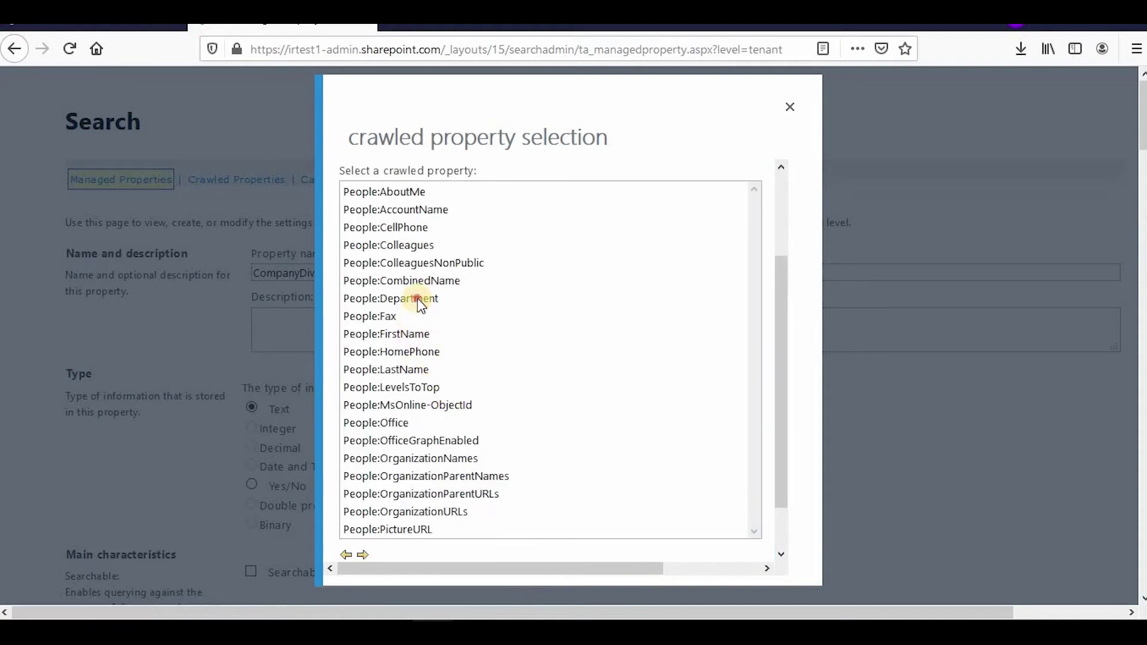
click(411, 298)
scroll(597, 430, down, 2)
click(691, 550)
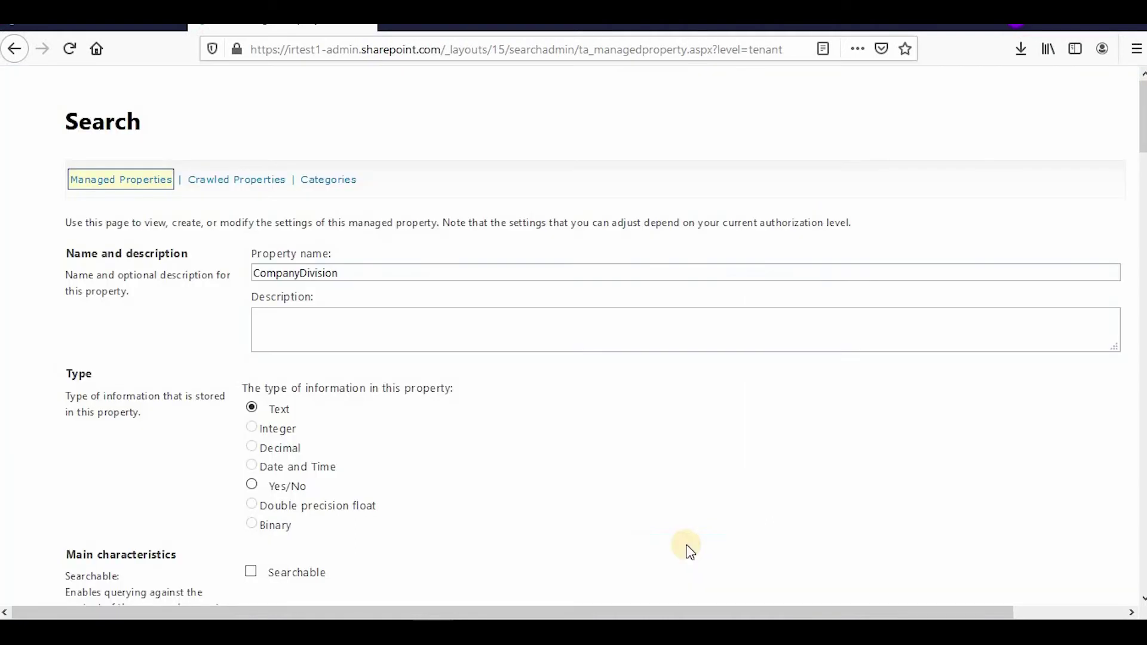
Step: Save the CompanyDivision managed property with its People:Department mapping
scroll(371, 375, down, 15)
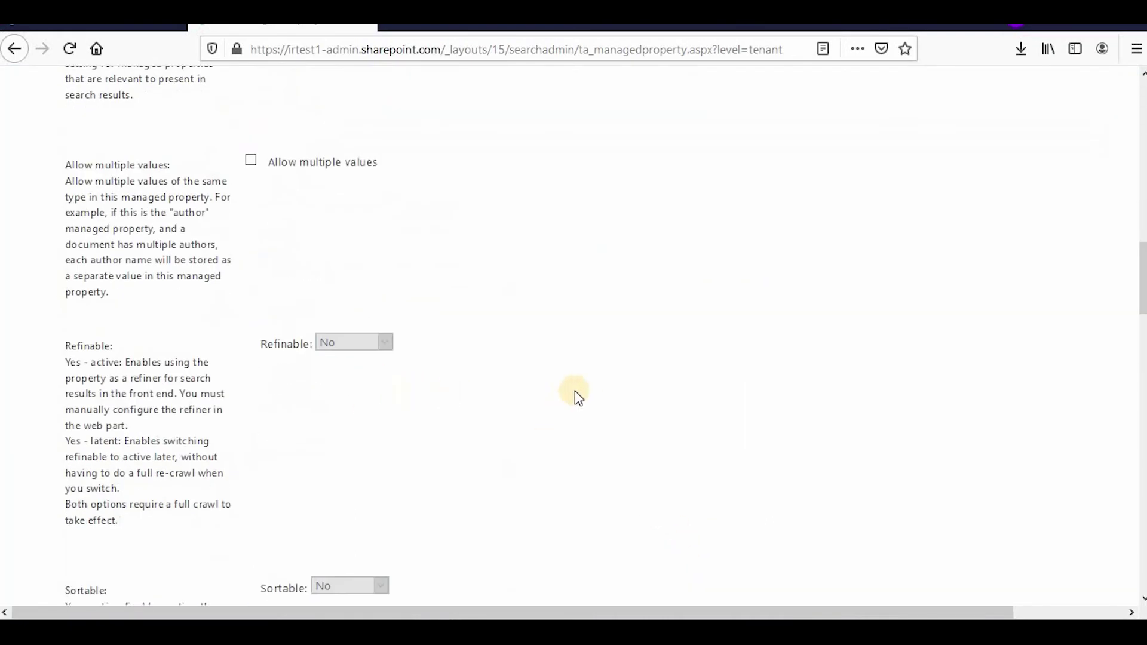
scroll(597, 402, down, 3)
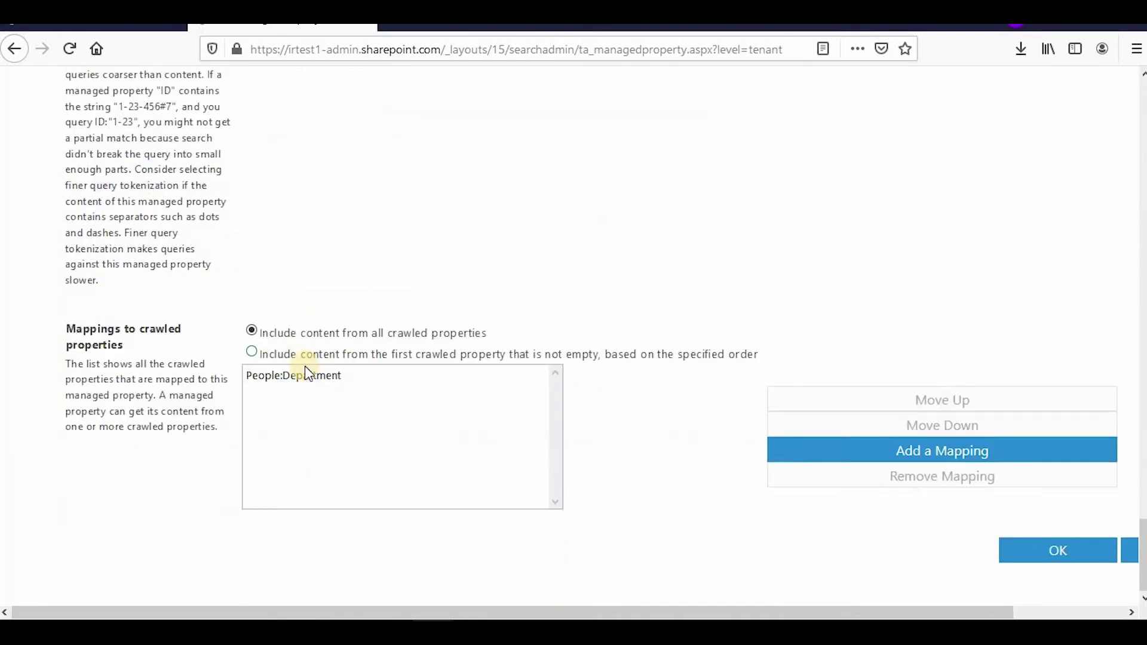
click(1066, 545)
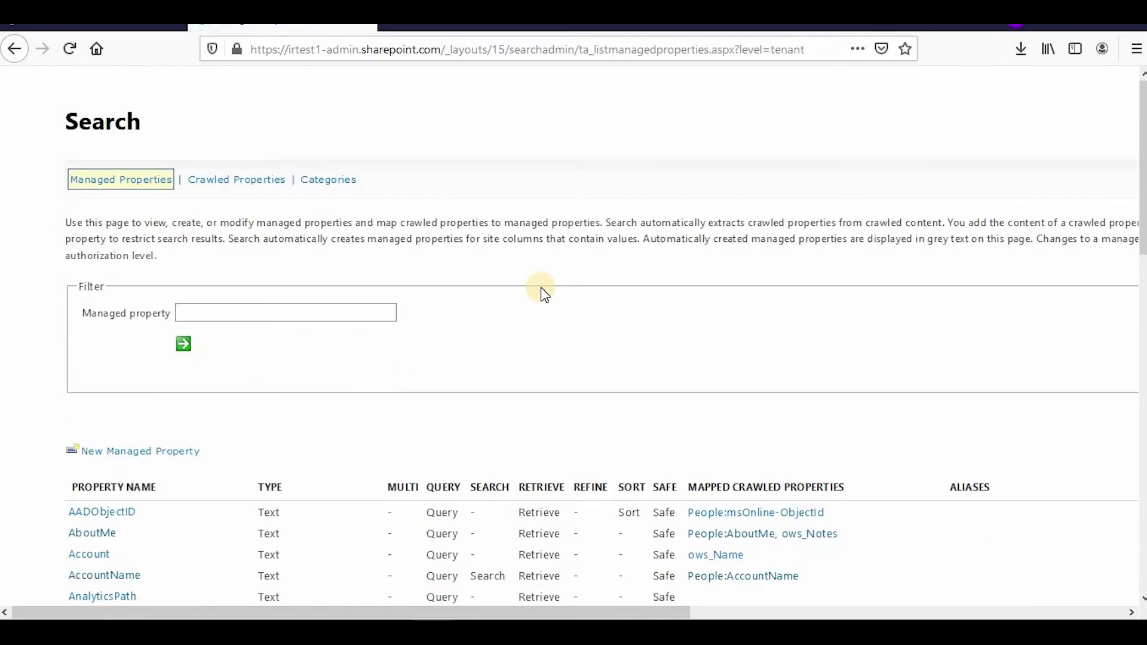
Step: Filter managed properties by 'division' to show only CompanyDivision
click(209, 313)
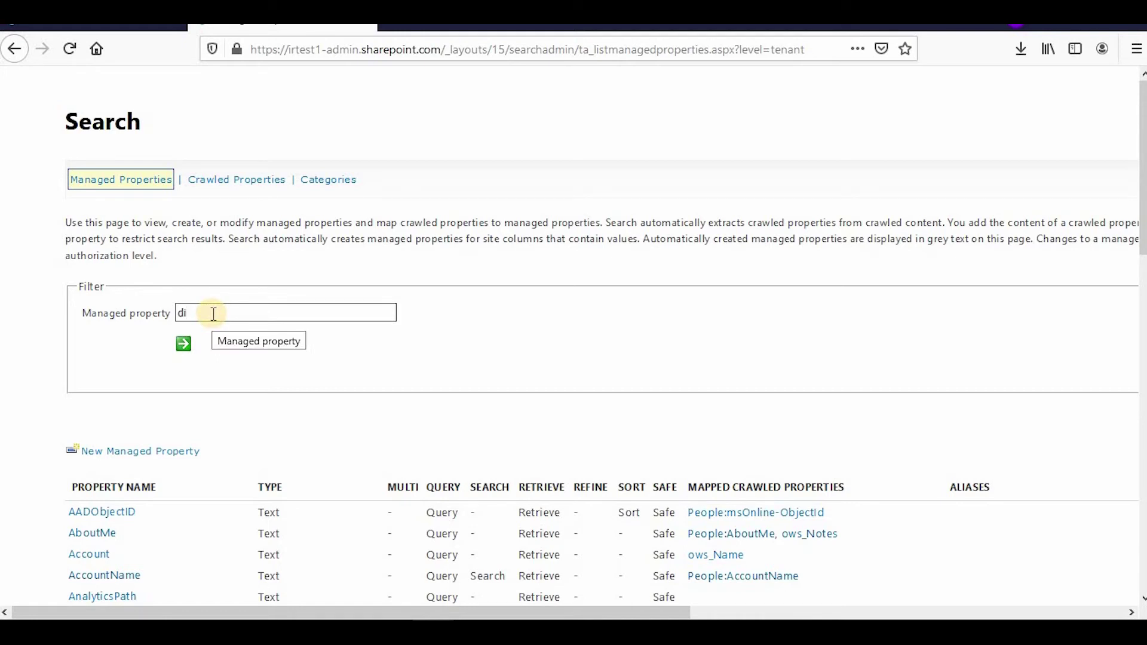
text(division)
click(184, 345)
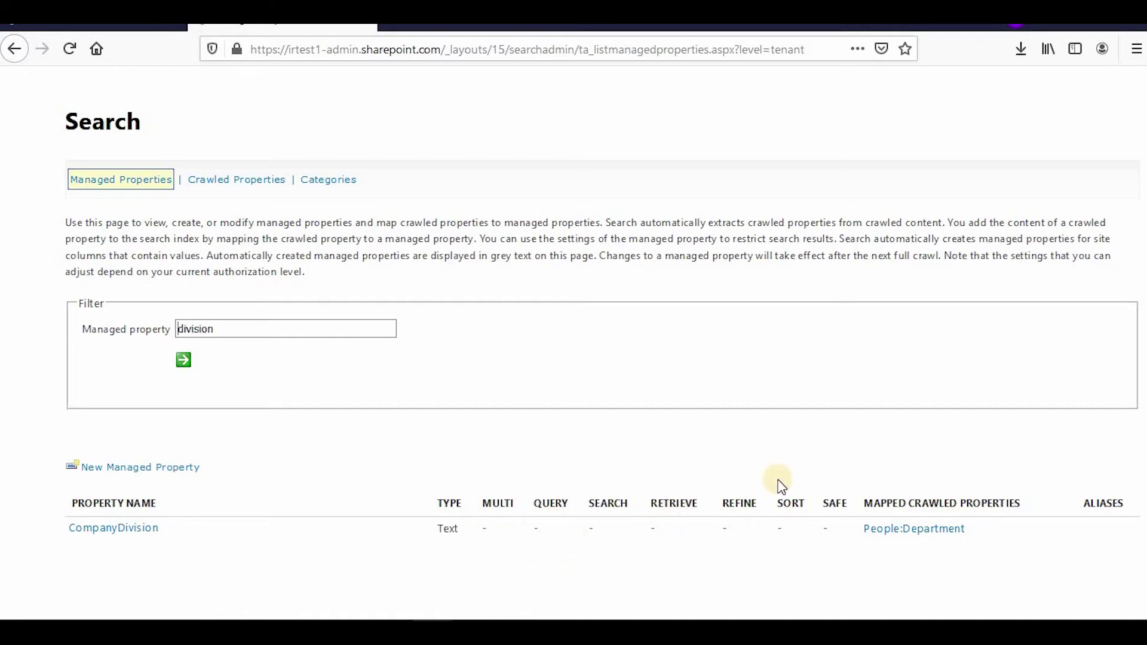
Step: Turn on Retrievable and Allow multiple values for CompanyDivision and save it
click(151, 532)
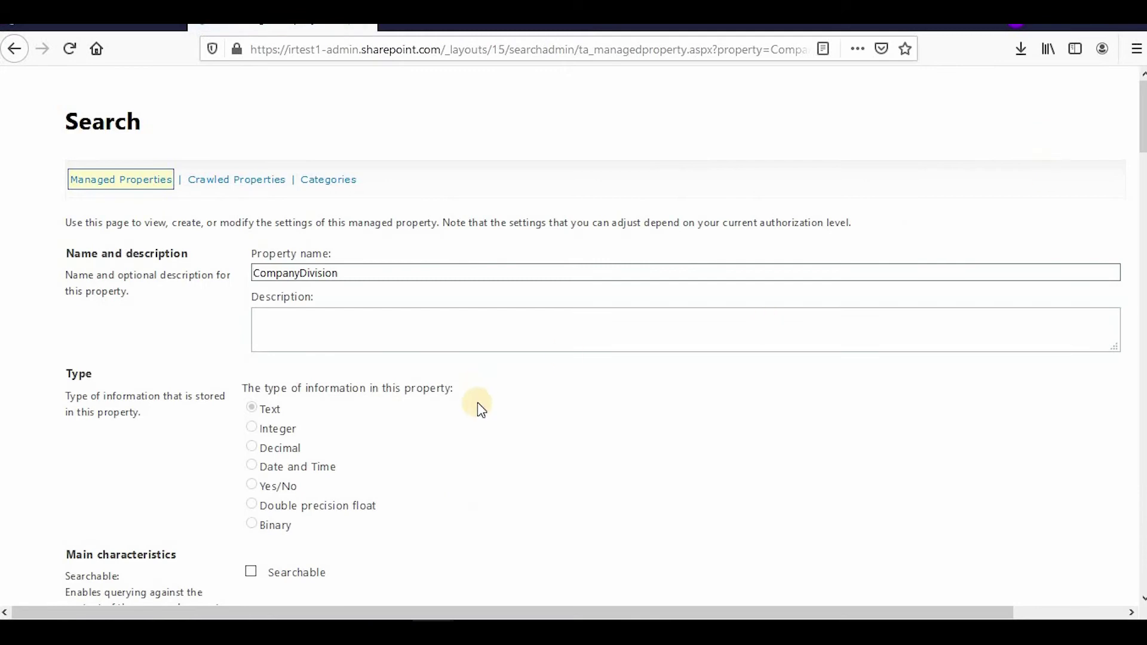
scroll(472, 401, down, 12)
click(251, 166)
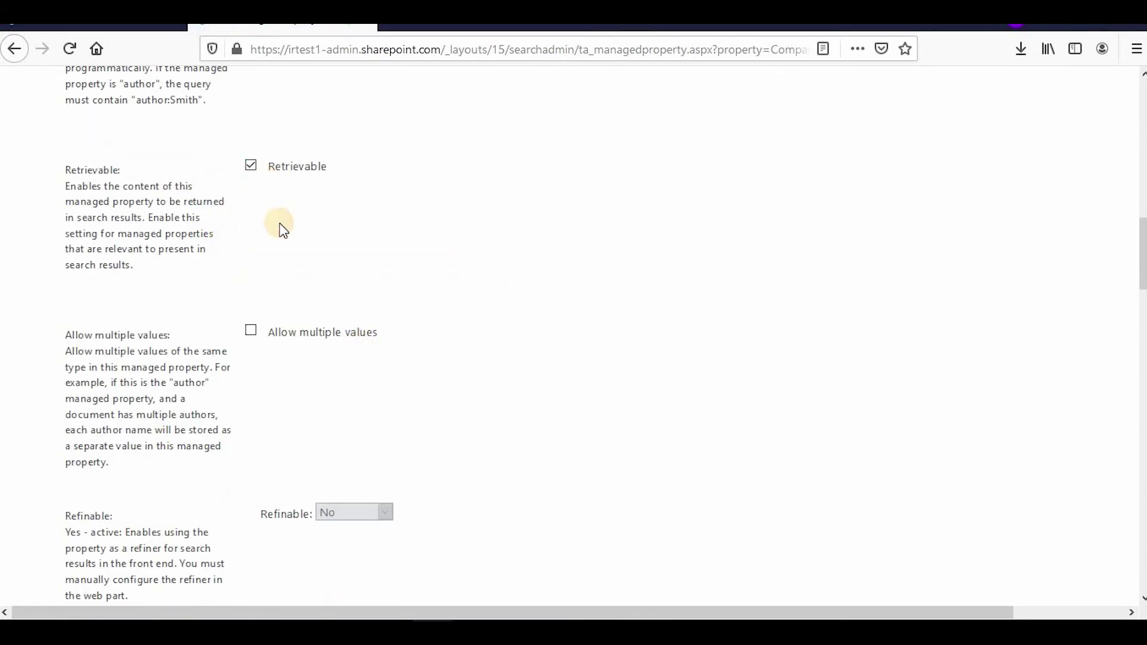
scroll(279, 225, up, 4)
scroll(269, 257, down, 5)
click(250, 247)
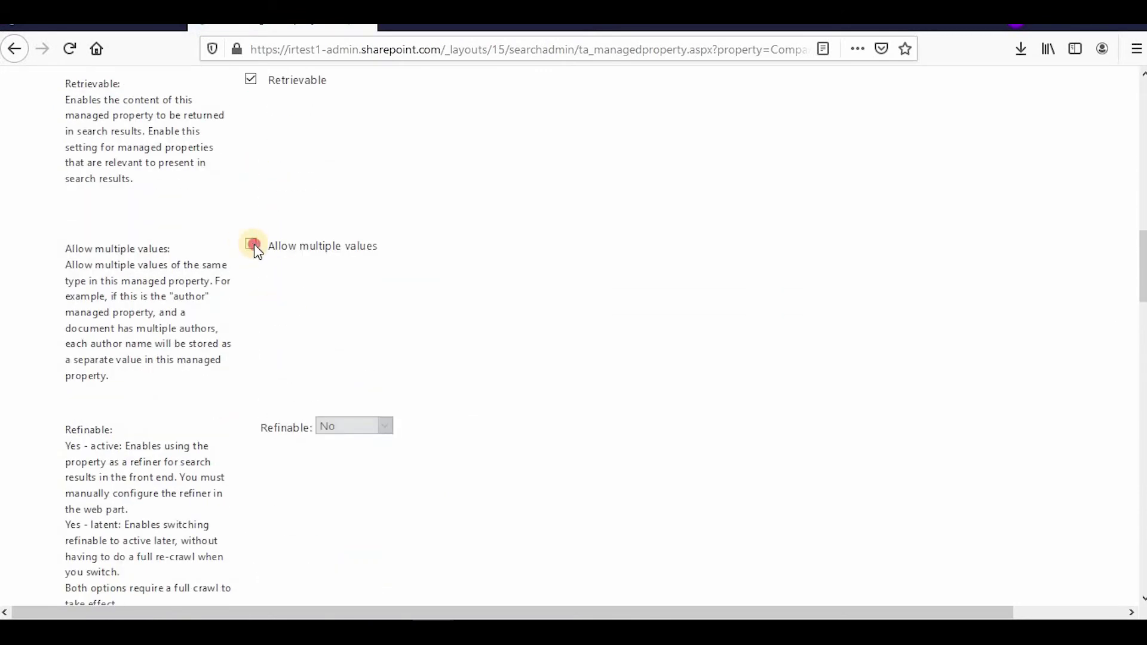
scroll(884, 382, down, 10)
scroll(884, 392, down, 10)
click(1048, 550)
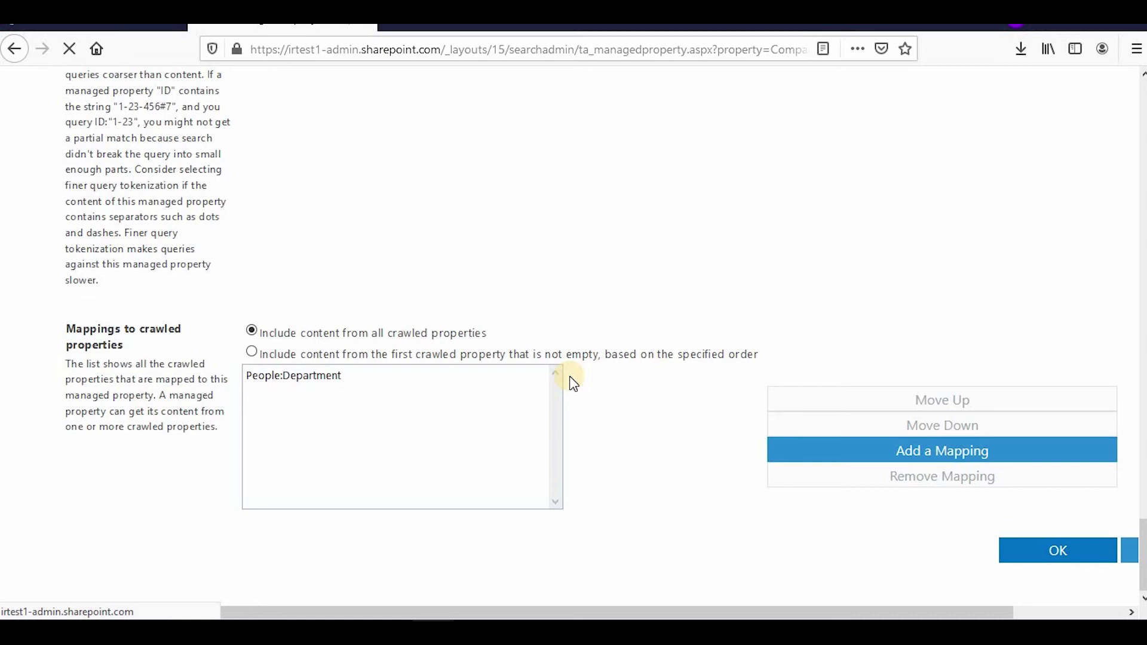
Step: Return to the top of the Managed Properties list and focus the filter box
scroll(84, 307, up, 10)
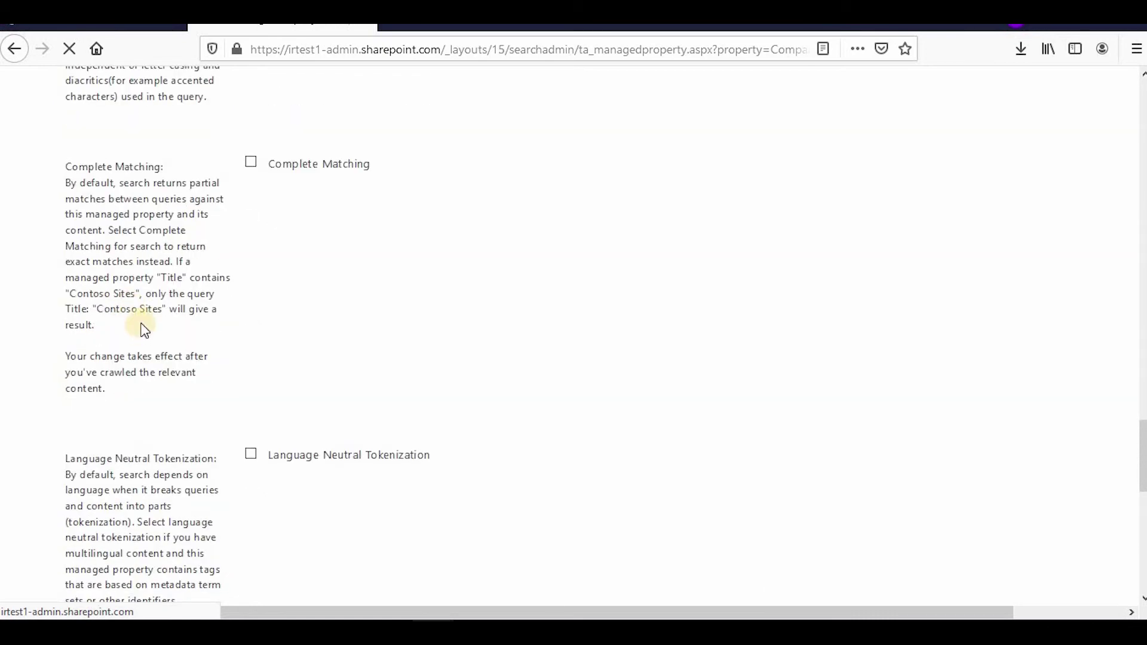
scroll(144, 331, up, 10)
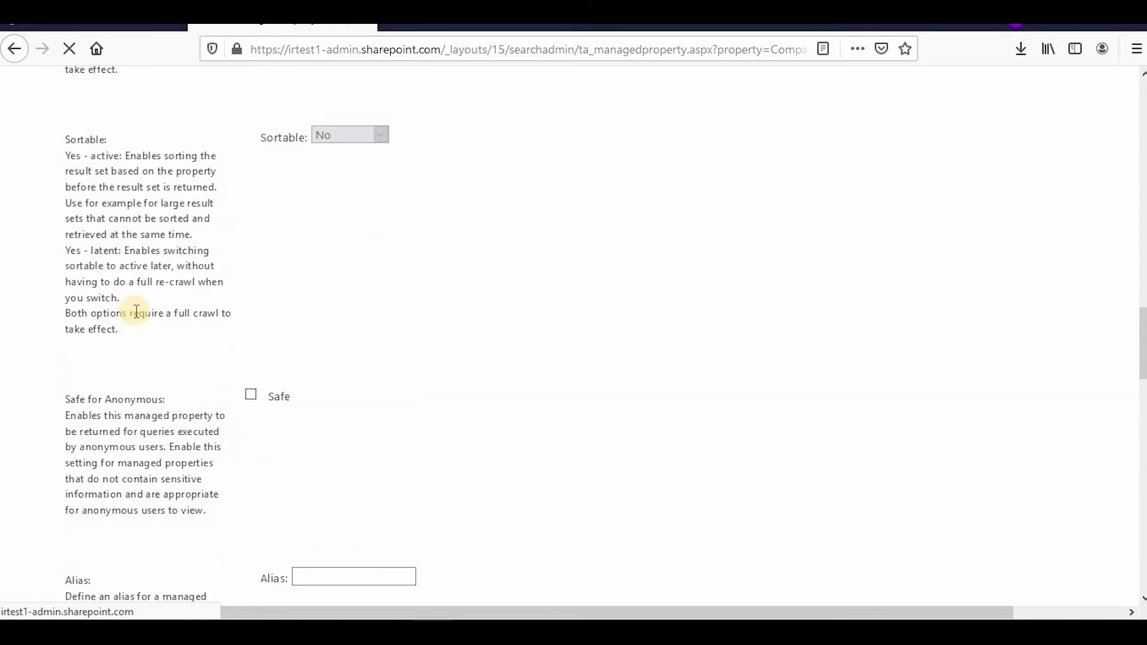
scroll(136, 312, up, 15)
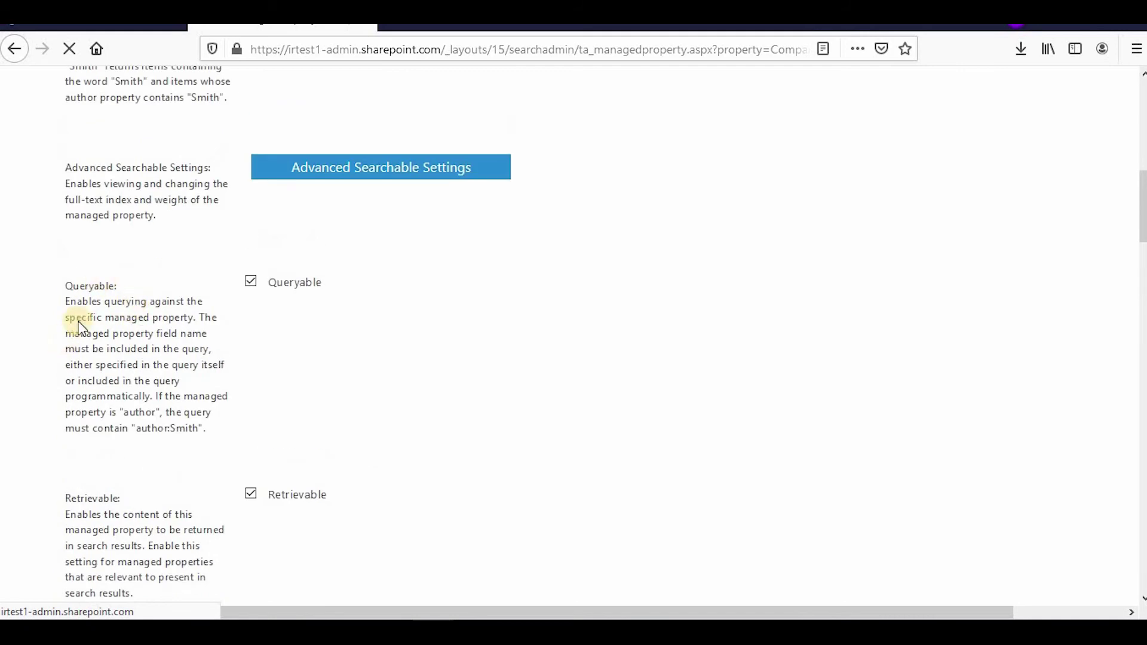
click(232, 314)
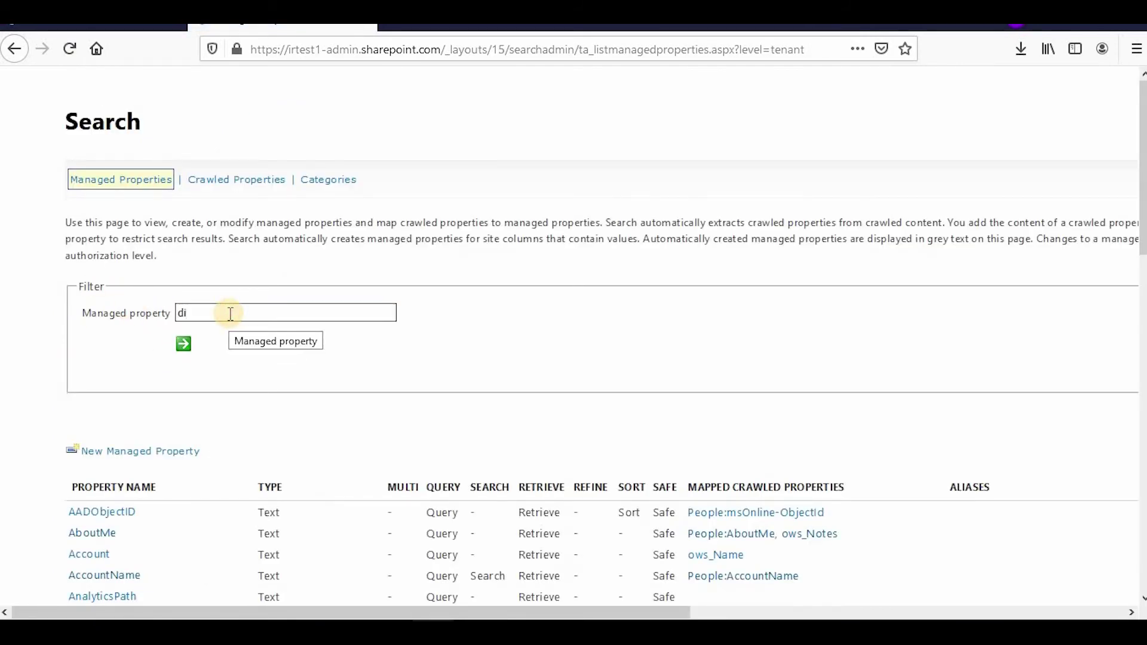
Step: Re-filter by 'division' to confirm CompanyDivision shows Multi, Query and Retrieve
text(division)
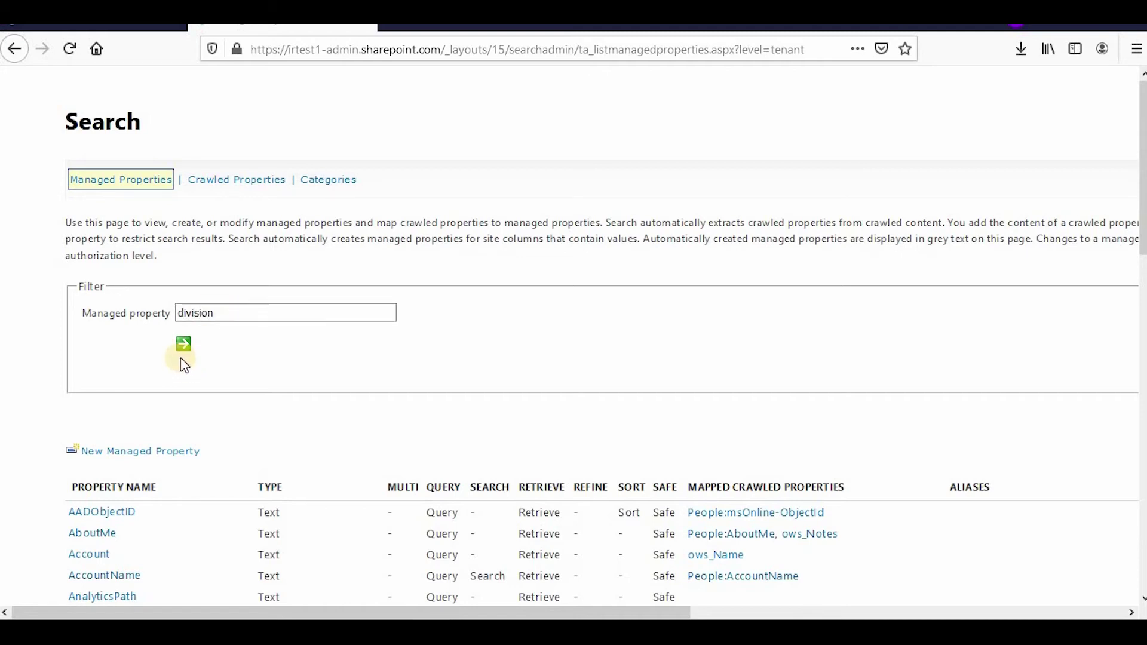
click(186, 346)
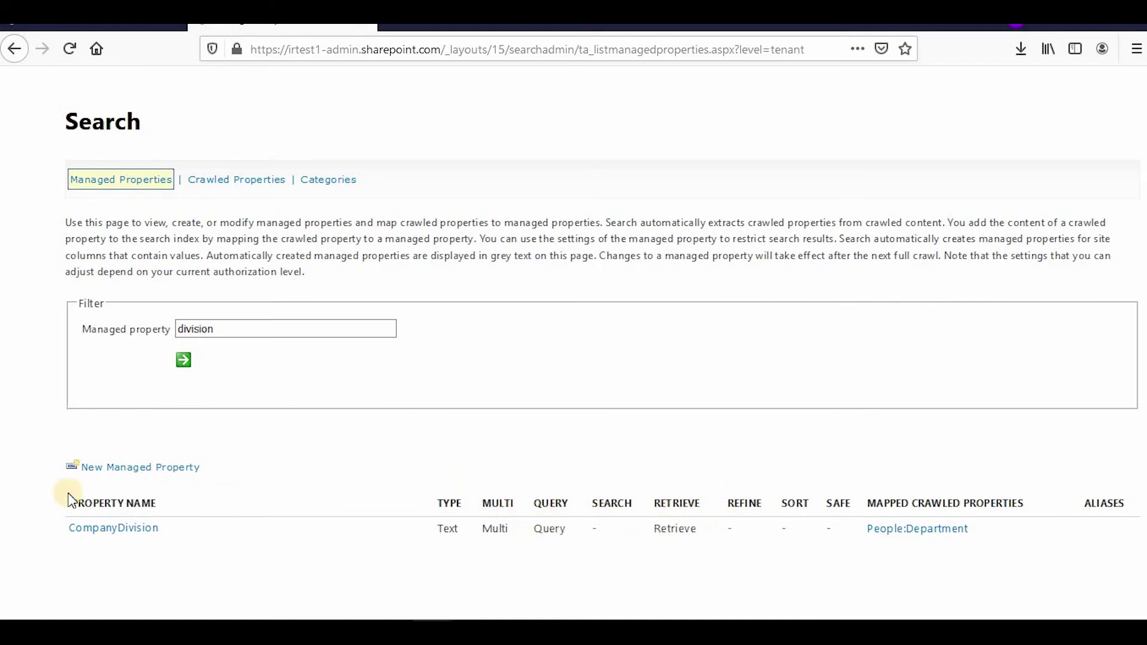
Step: Scroll through the Crawled Properties list, then go back to Search administration
click(239, 188)
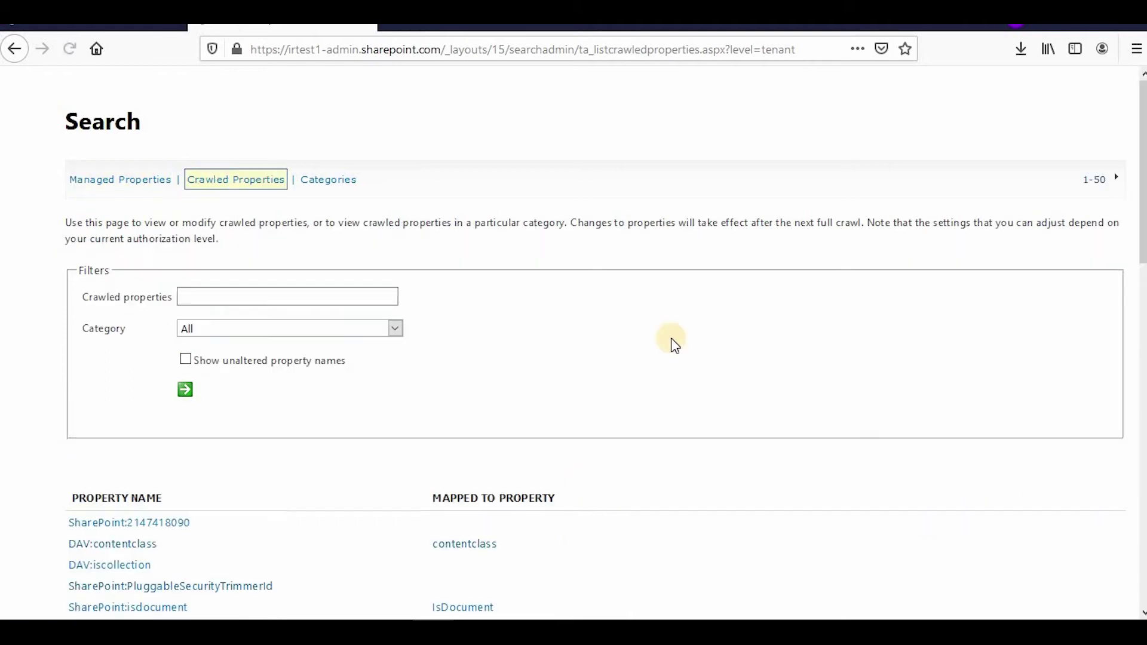
scroll(670, 342, down, 15)
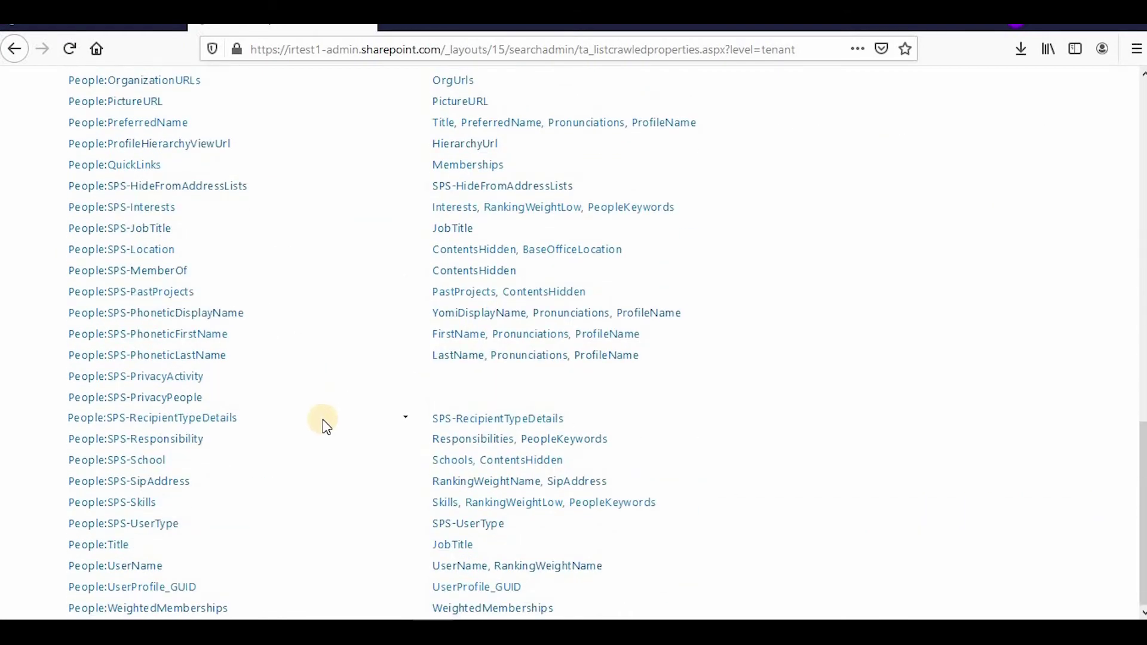
scroll(322, 422, up, 15)
scroll(245, 506, down, 8)
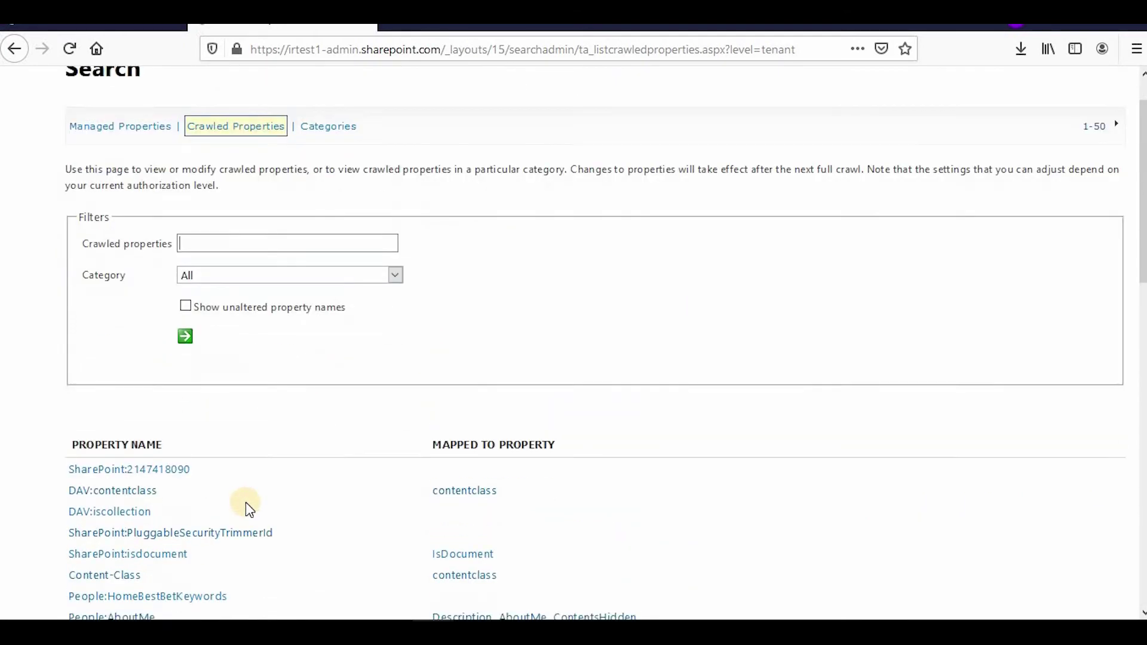
scroll(255, 492, up, 8)
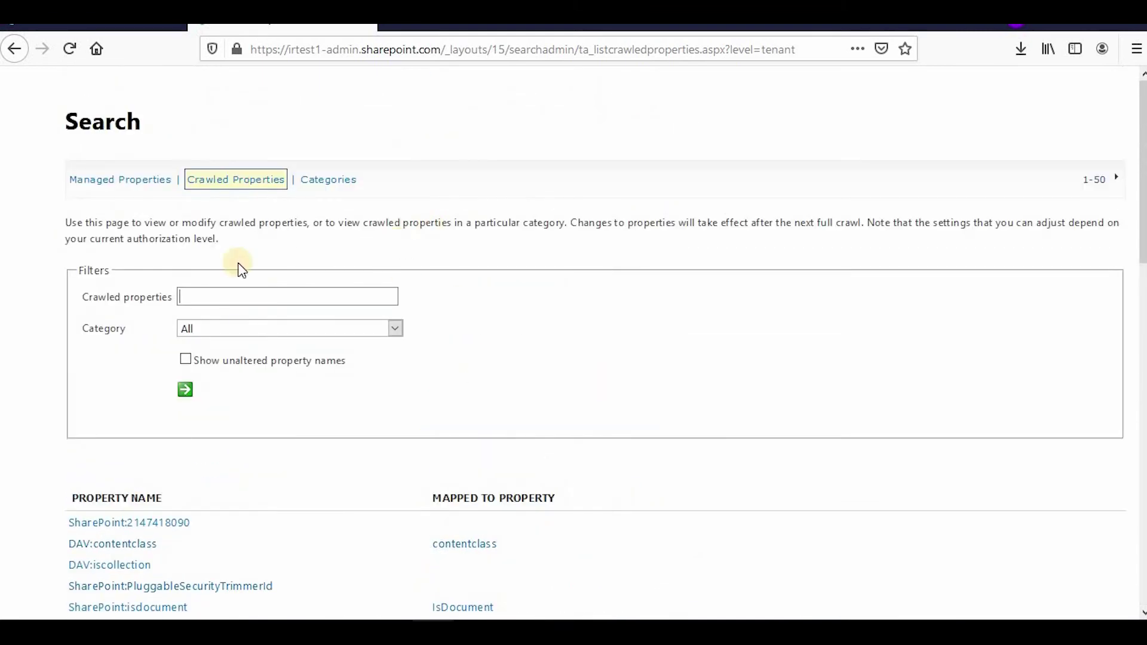
click(107, 122)
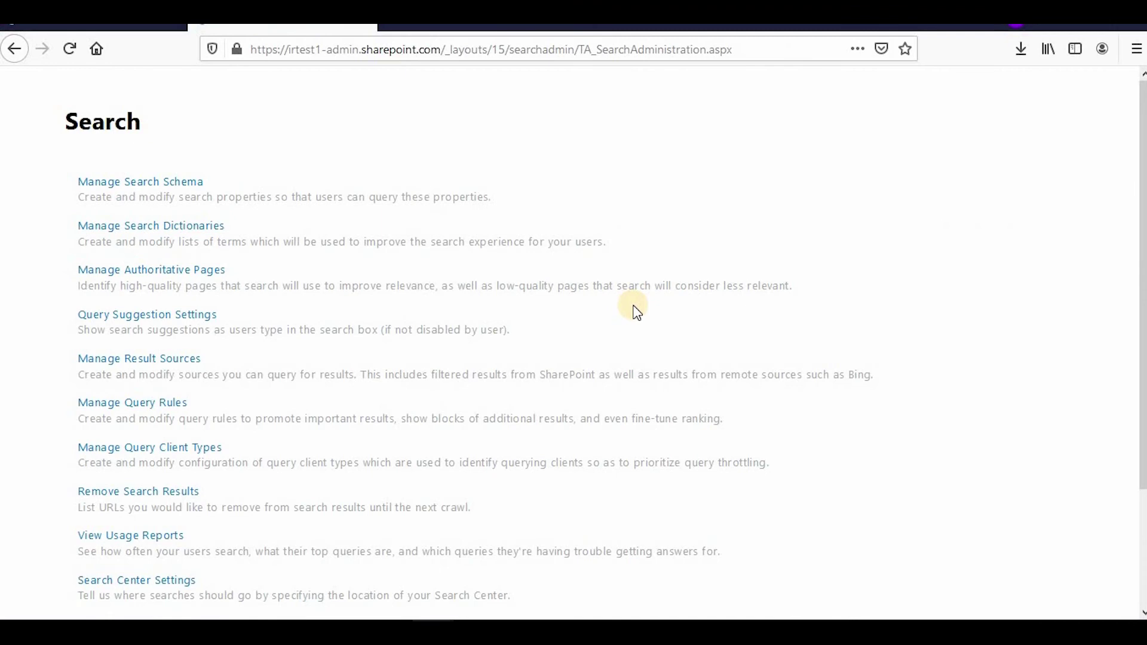
Step: Open Query Suggestion Settings and review the Always suggest phrases section
click(149, 320)
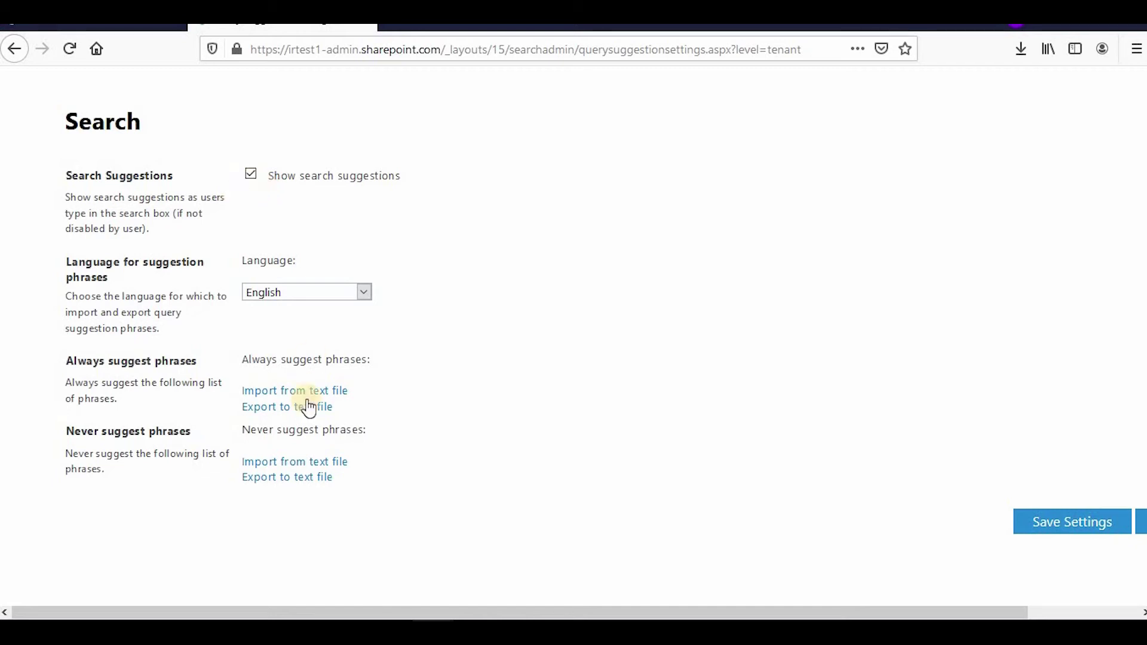
drag(135, 382, 162, 383)
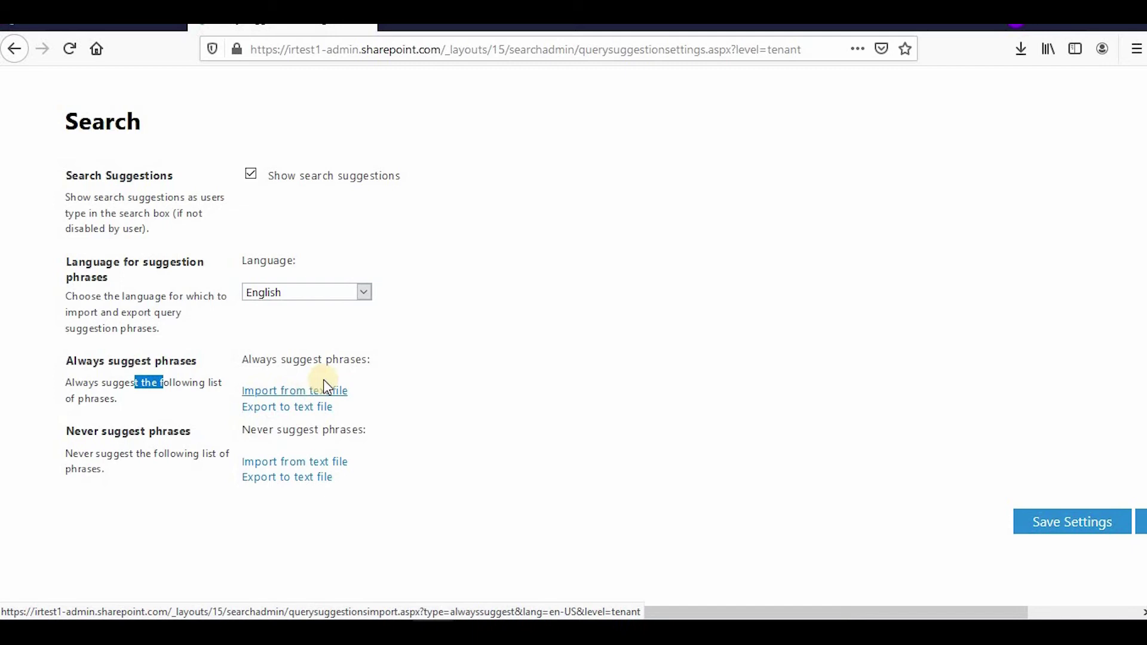
drag(74, 361, 99, 382)
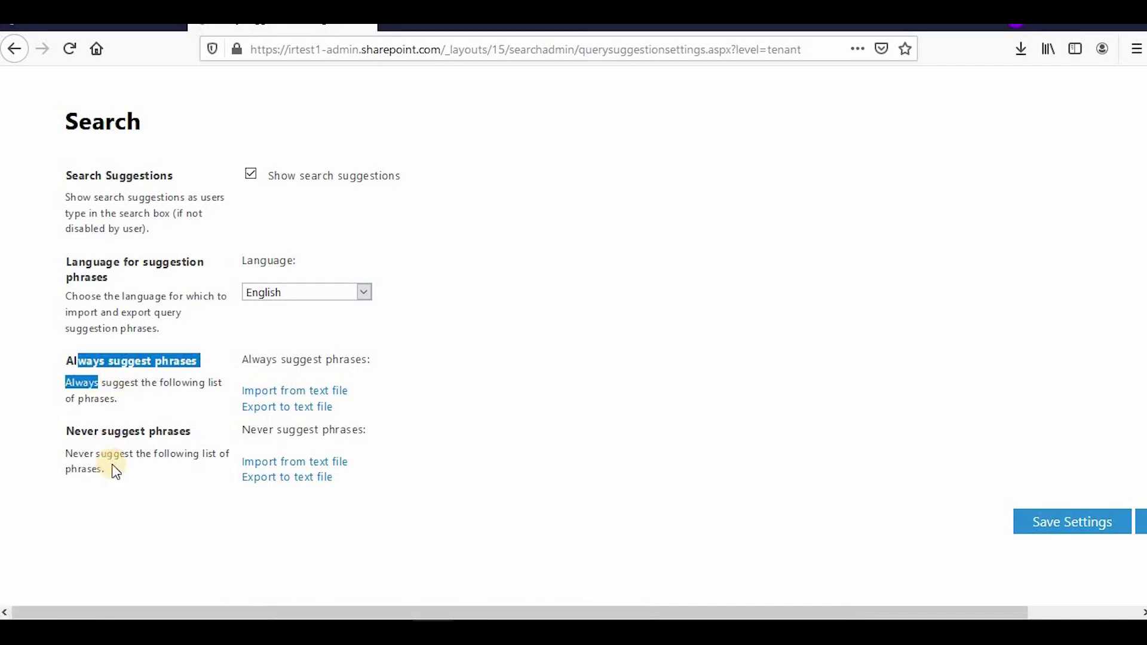
Step: Read through the Never suggest phrases description
click(83, 449)
triple_click(83, 450)
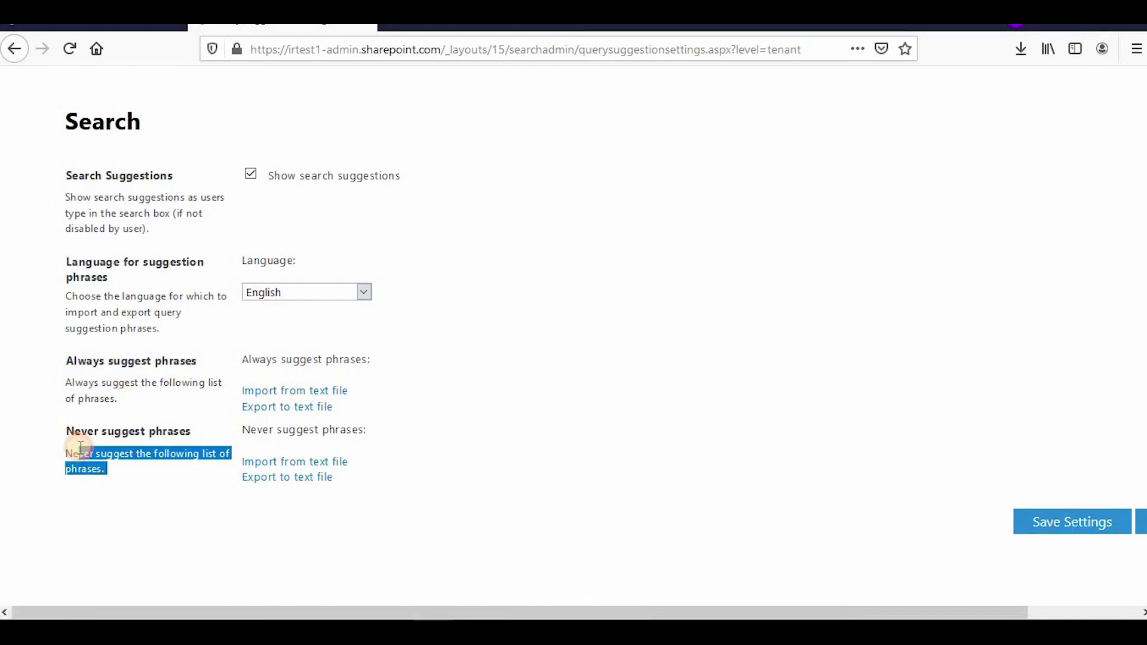
click(107, 476)
drag(106, 474, 67, 452)
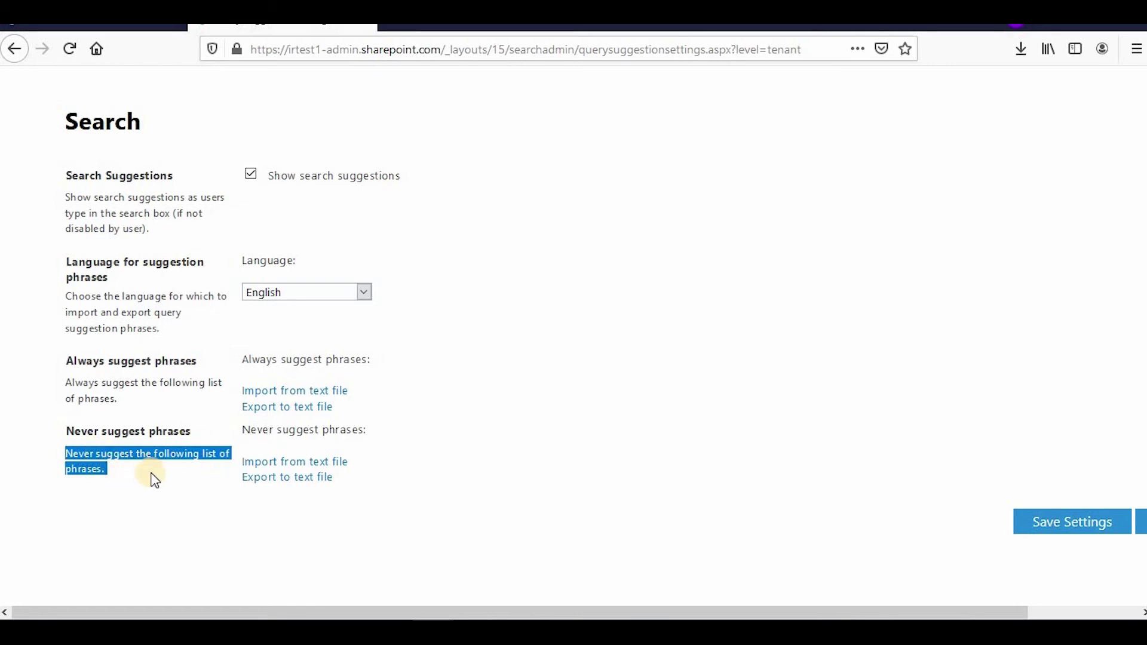
click(111, 469)
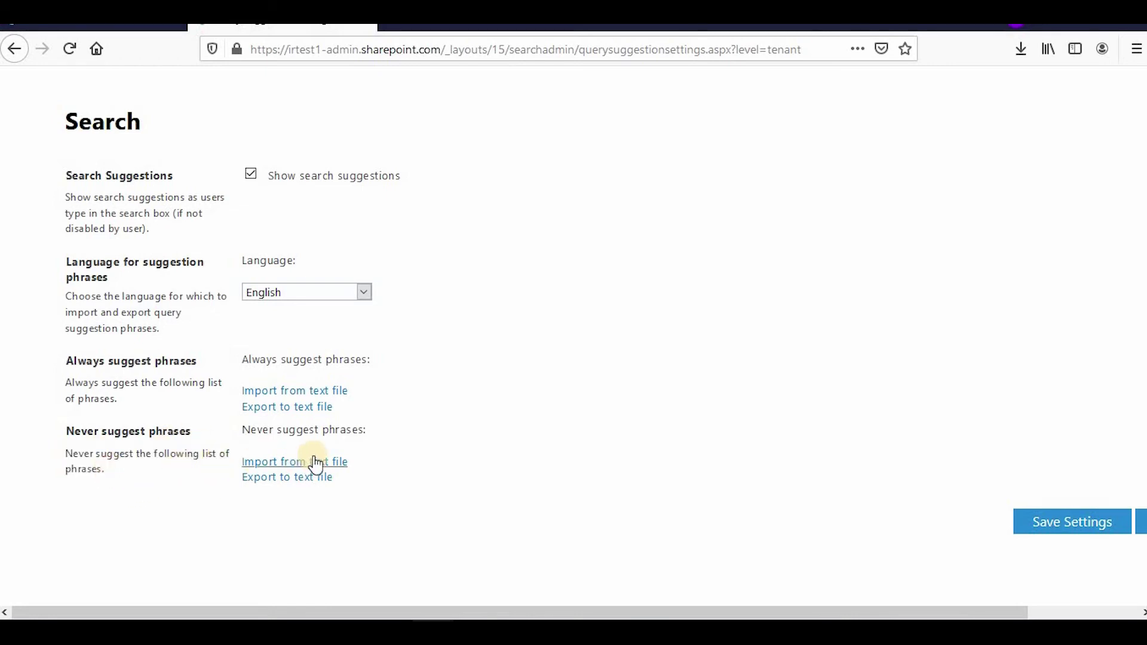
drag(101, 472, 64, 452)
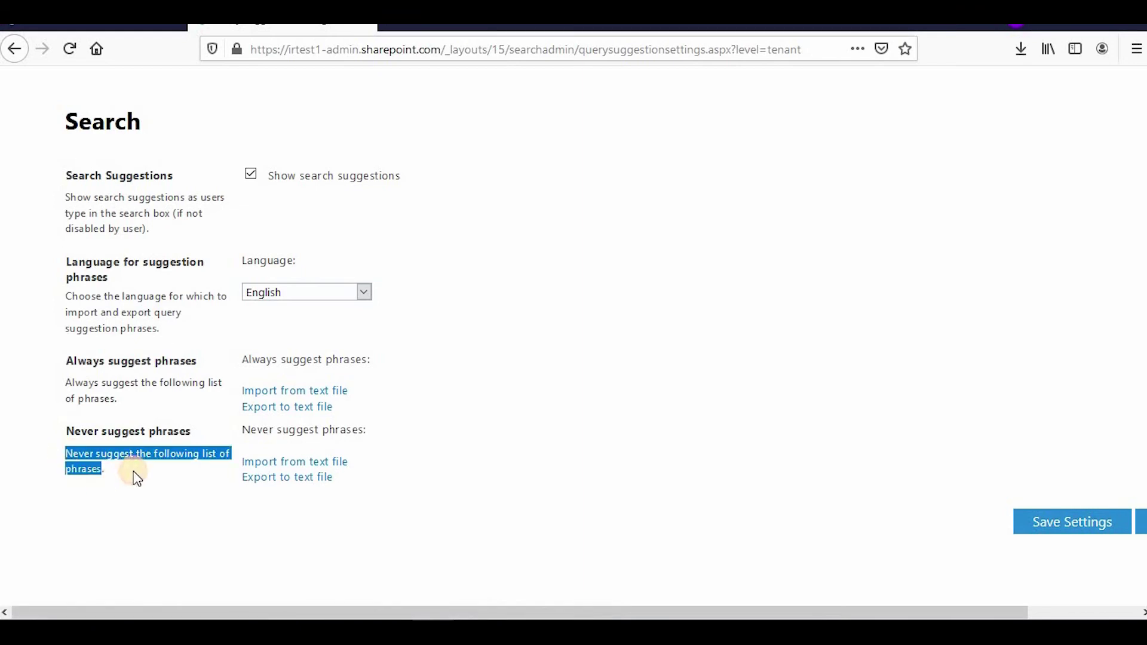
click(110, 468)
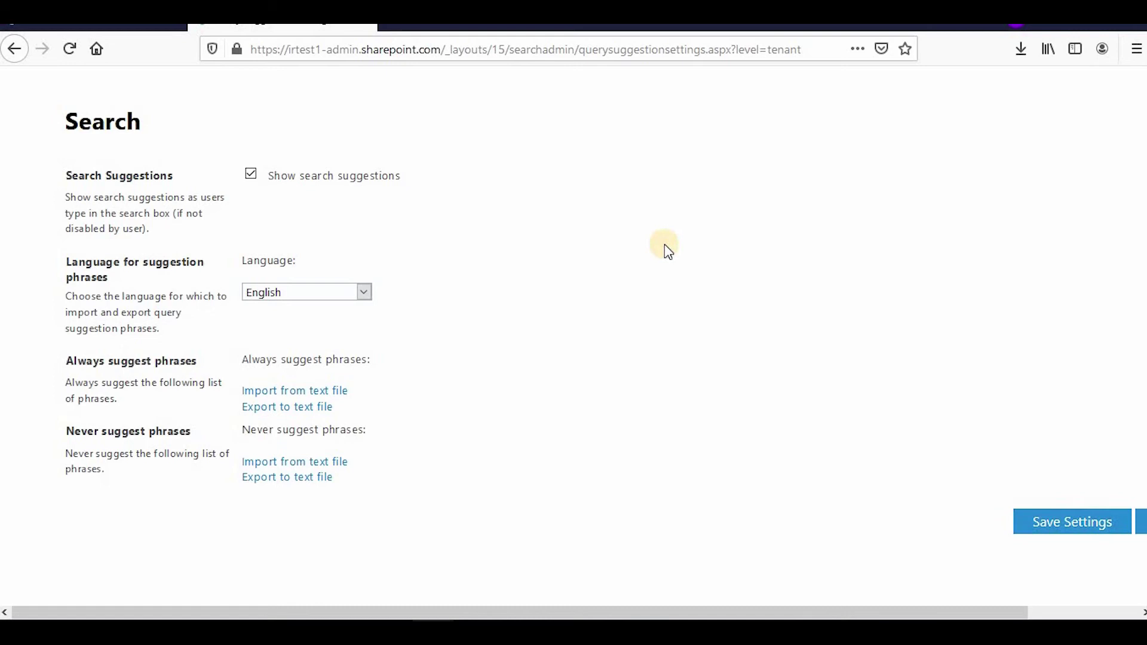
Step: From the Search page, open Manage Result Sources and start a New Result Source
click(104, 129)
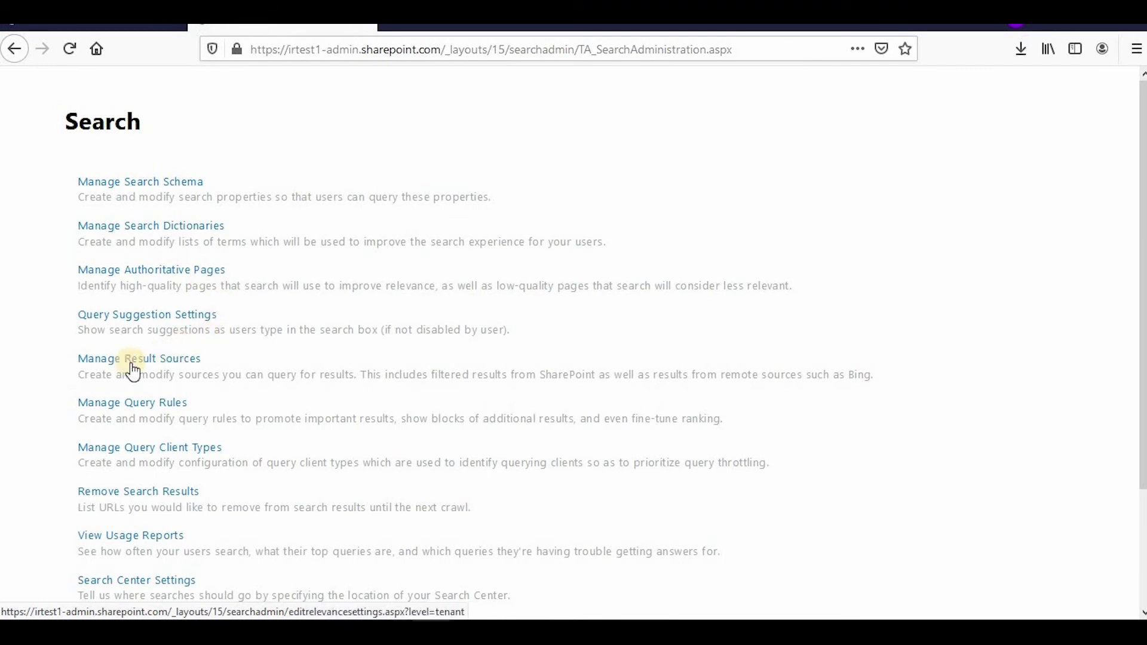
click(150, 359)
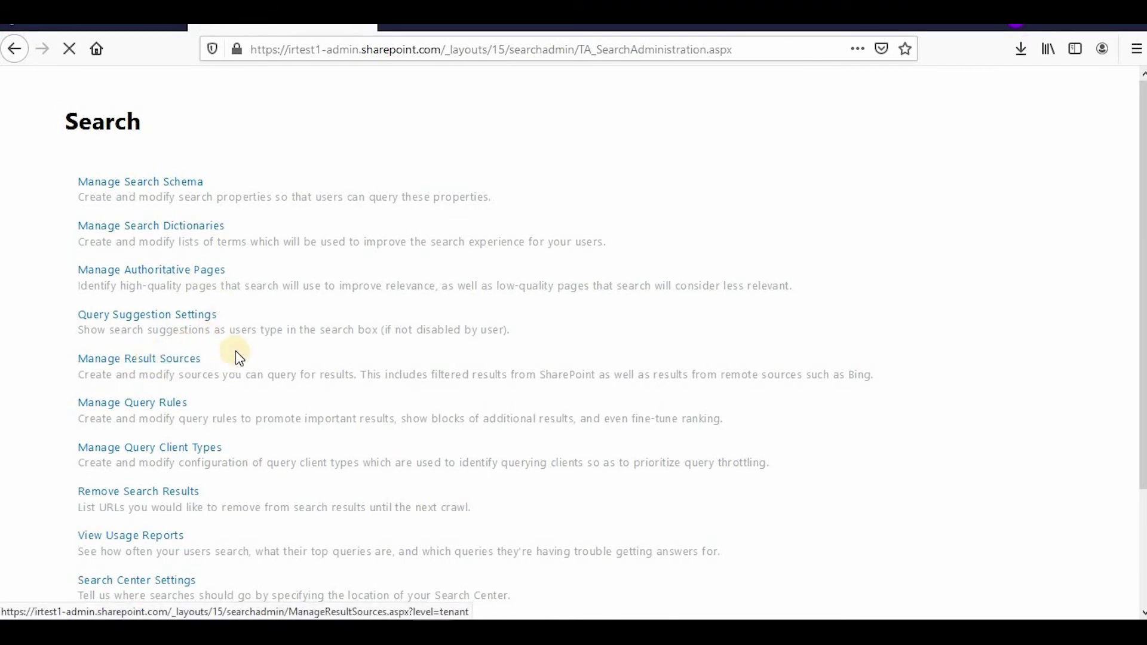
scroll(288, 363, down, 4)
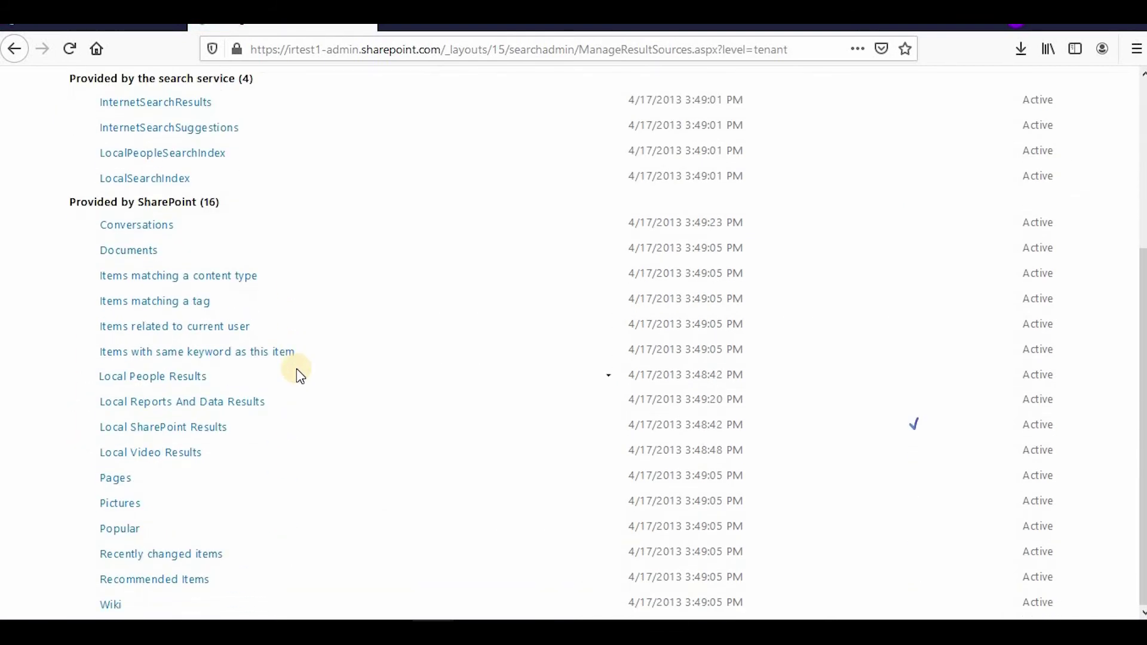
scroll(297, 374, up, 4)
scroll(843, 412, down, 4)
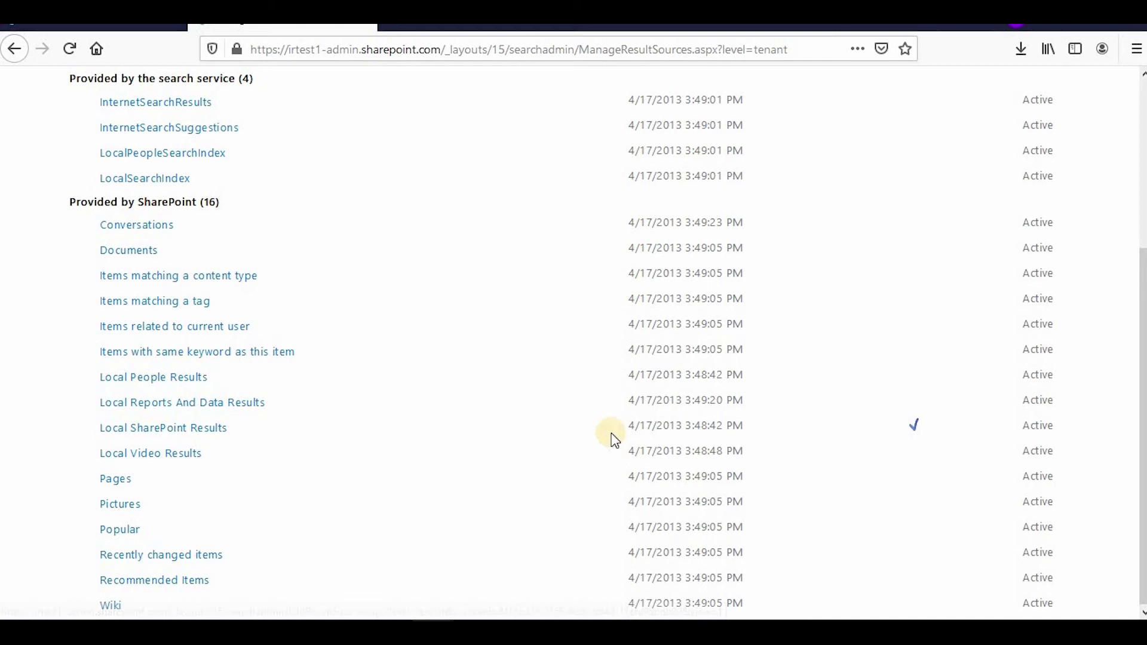
scroll(925, 423, up, 4)
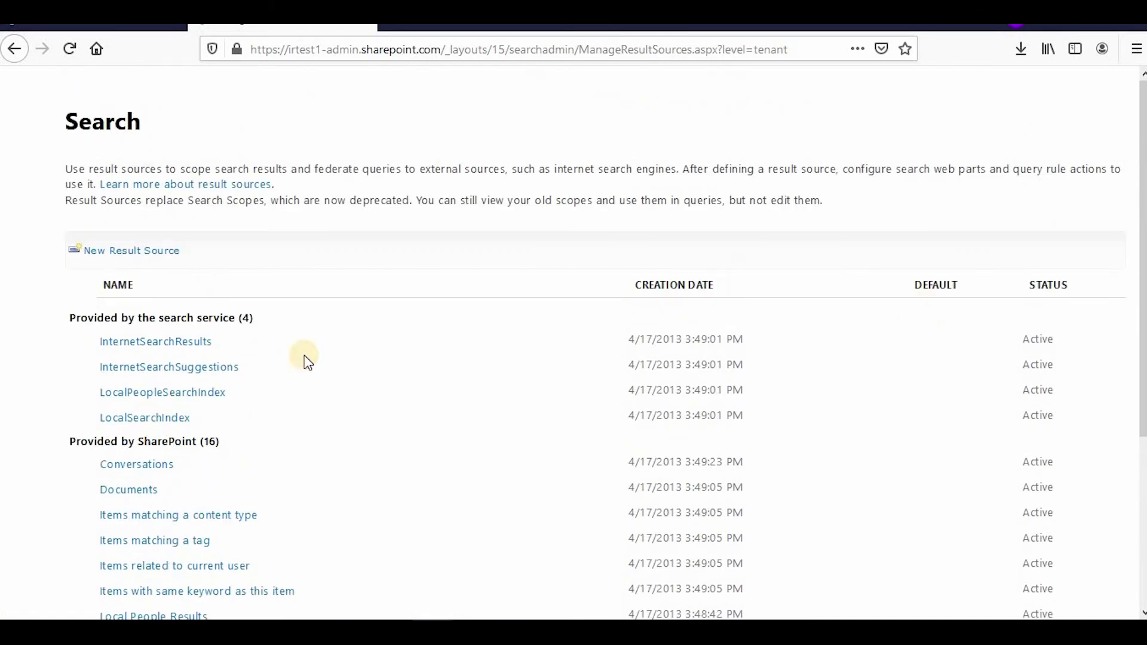
click(133, 251)
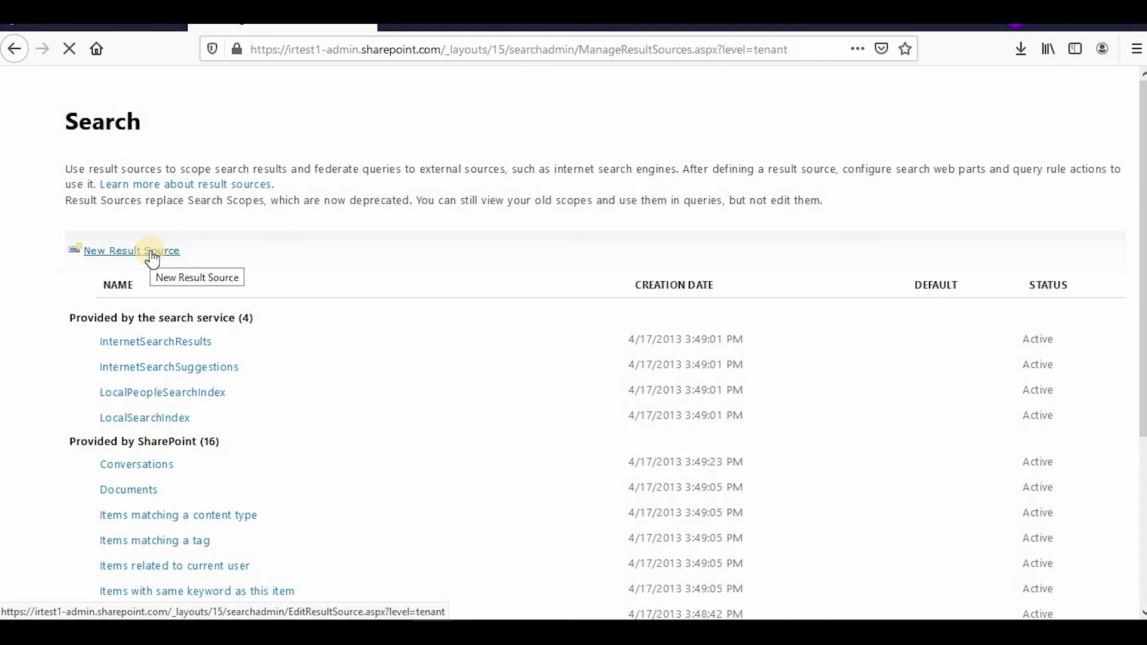
Step: Review the form's Local SharePoint protocol, SharePoint Search Results type and {searchTerms} query transform
click(300, 245)
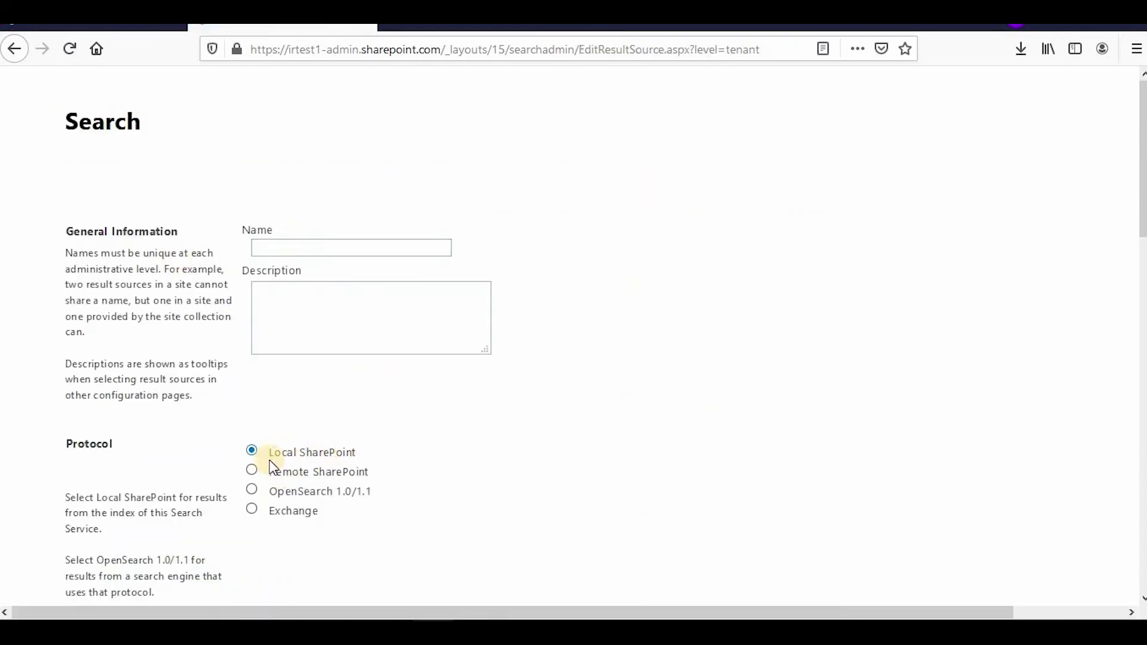
scroll(350, 450, down, 3)
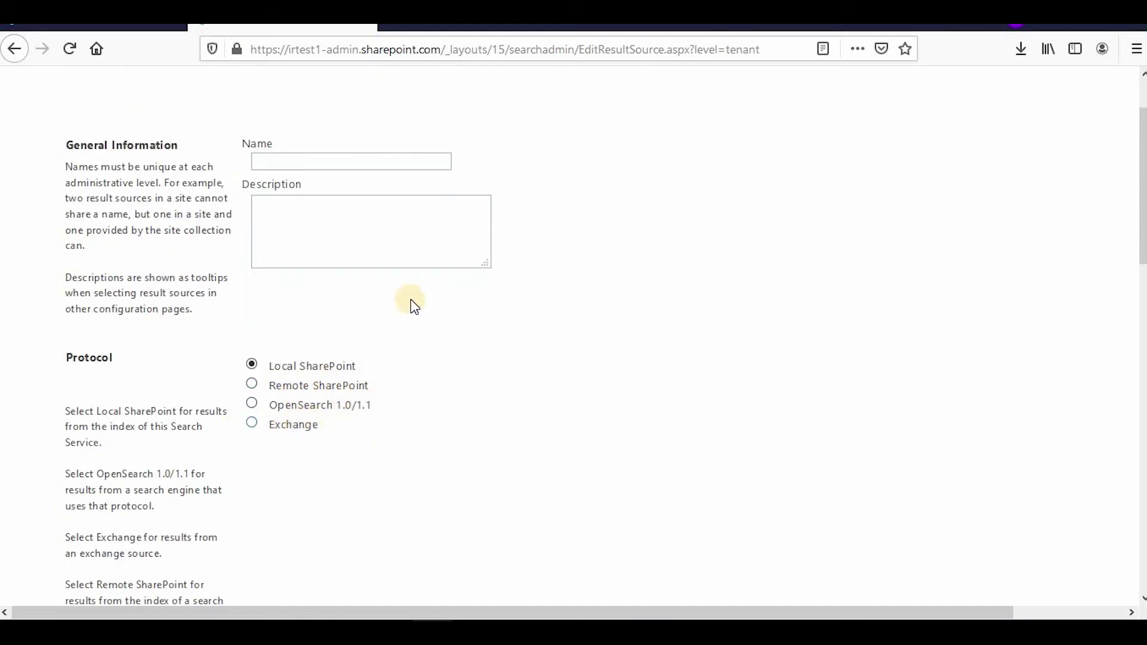
scroll(415, 334, down, 15)
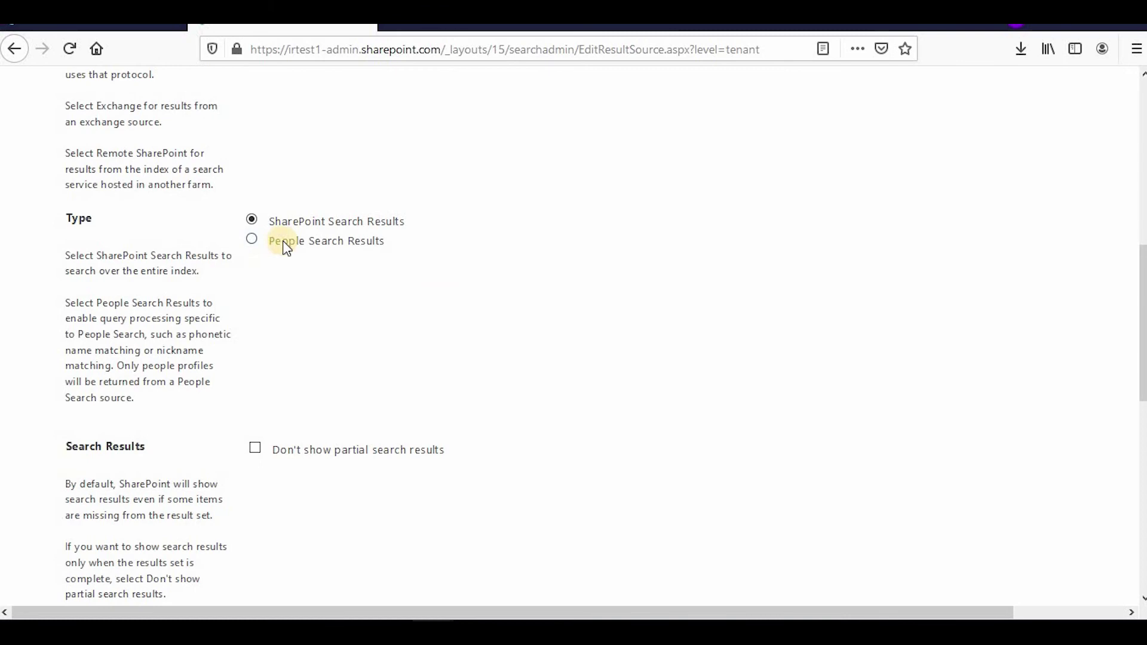
scroll(352, 382, down, 7)
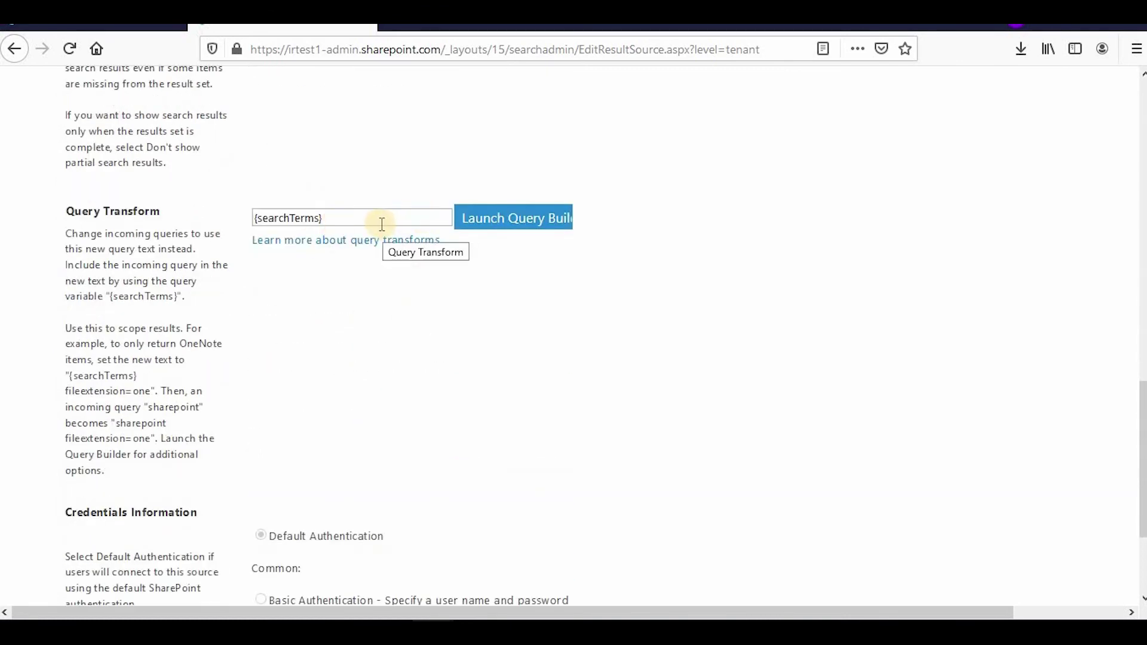
scroll(409, 352, down, 3)
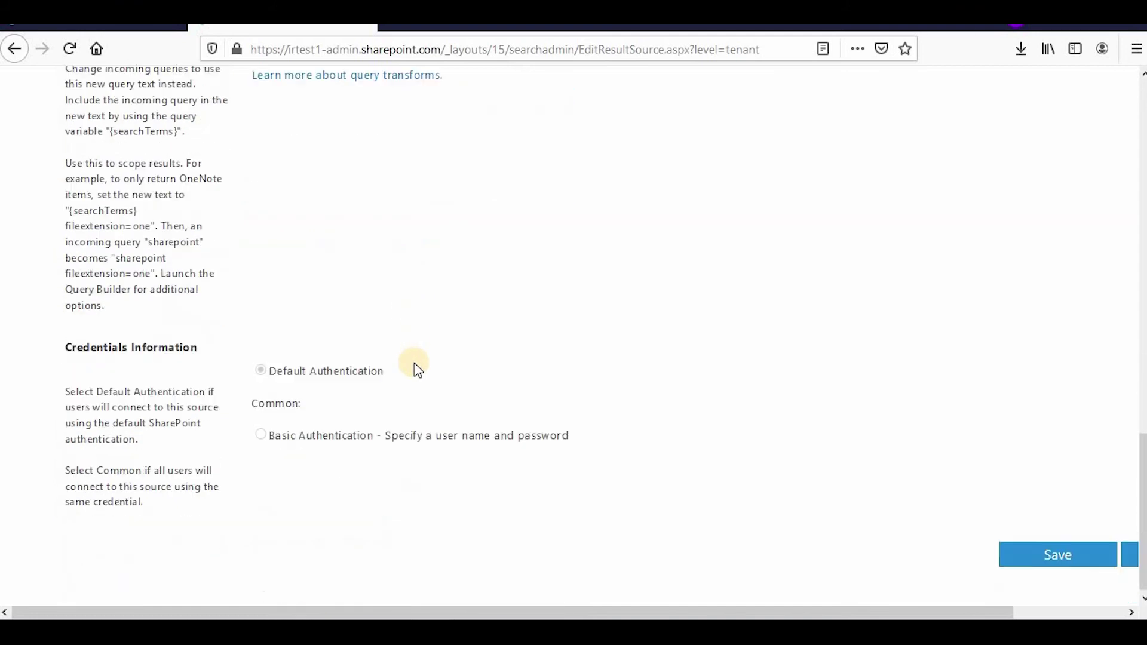
scroll(559, 391, up, 15)
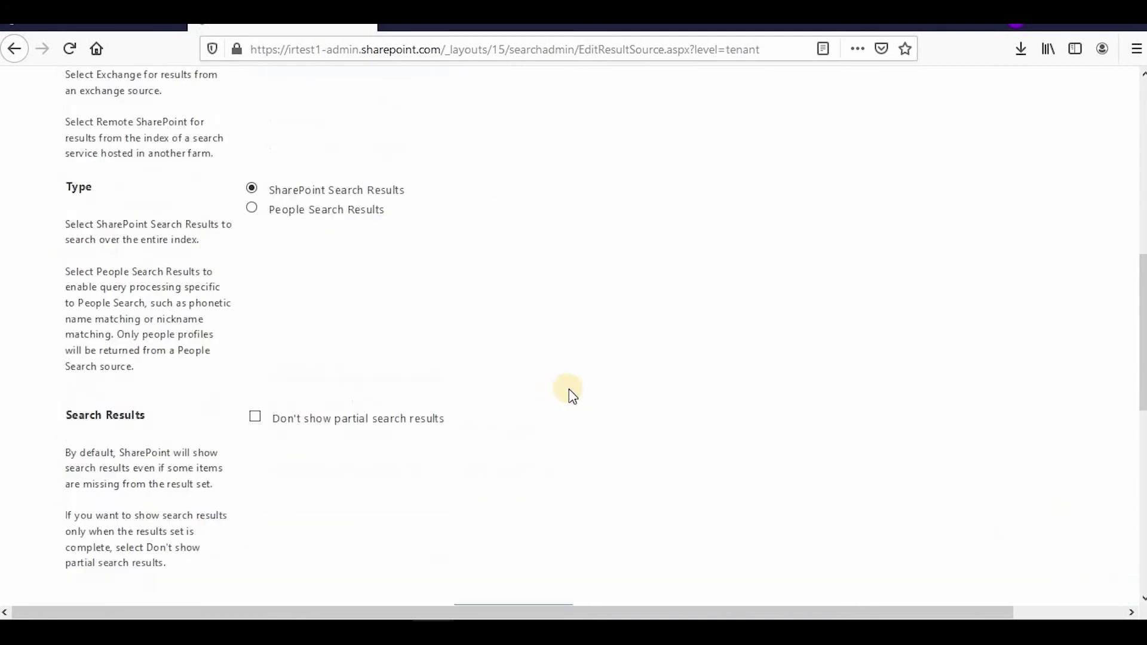
scroll(576, 393, down, 7)
scroll(577, 393, up, 10)
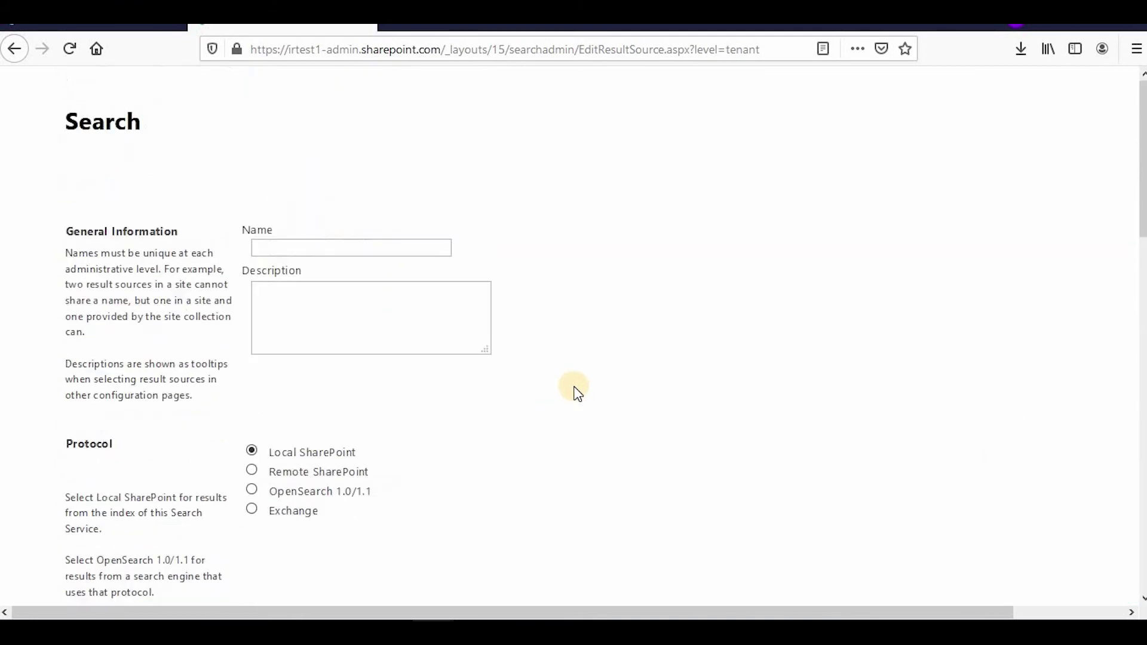
Step: Rename the result source to TestDataSource1, keeping default authentication, and scroll to Save
click(333, 249)
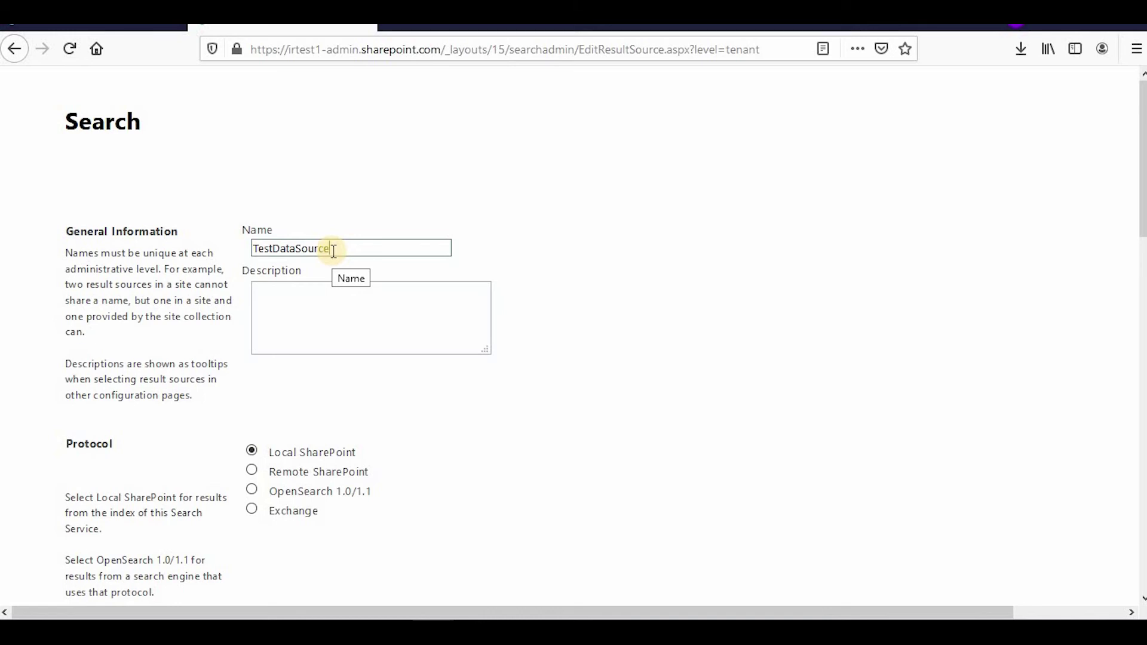
text(1)
click(433, 394)
scroll(440, 394, down, 7)
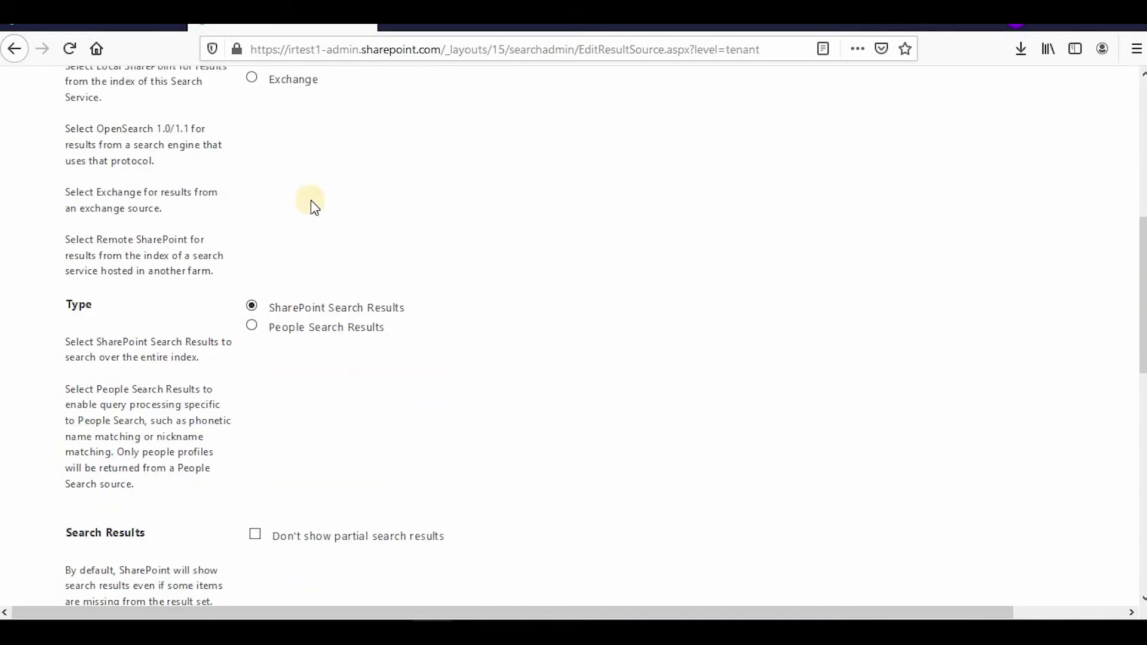
scroll(313, 205, up, 4)
scroll(476, 304, down, 6)
scroll(450, 271, up, 4)
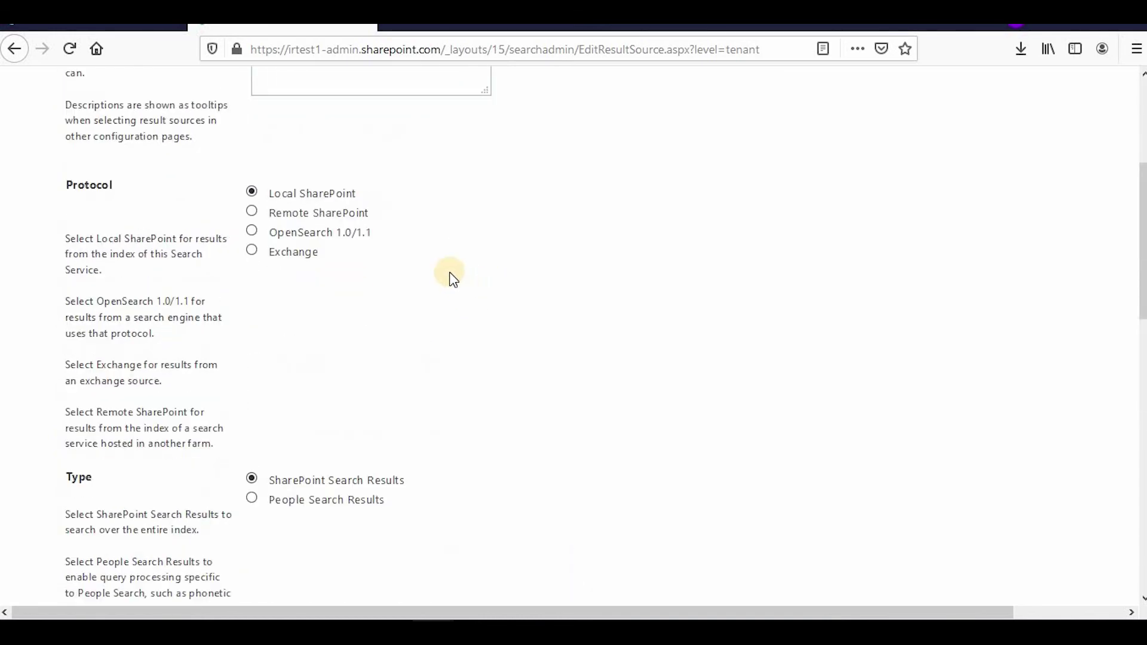
scroll(446, 270, down, 5)
scroll(445, 270, down, 7)
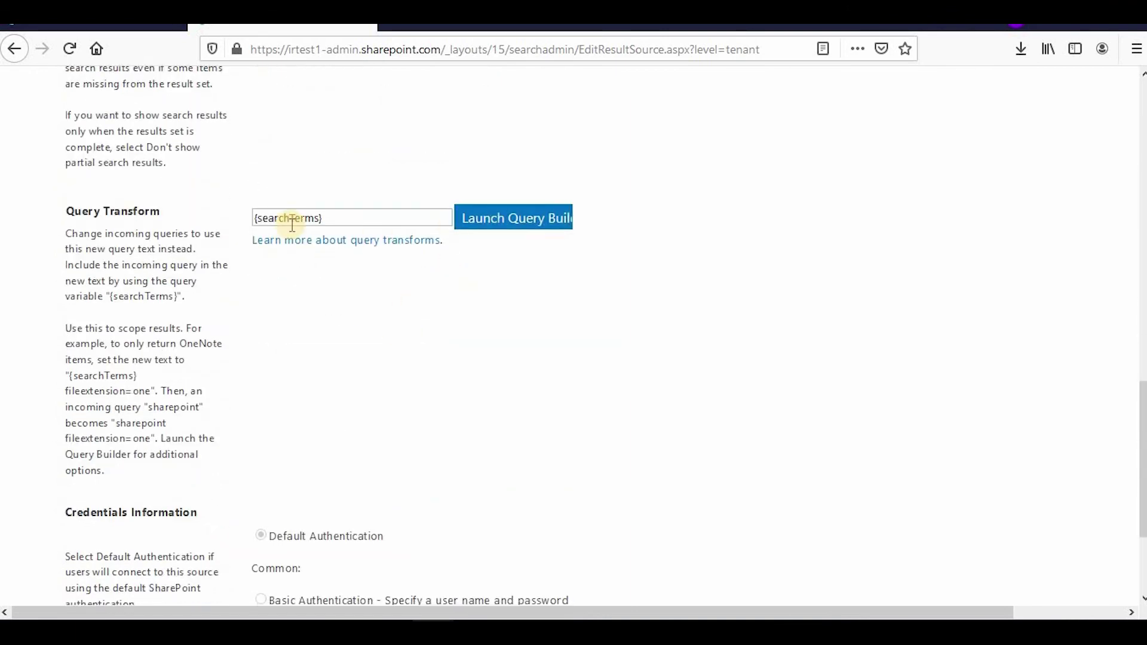
scroll(612, 354, down, 3)
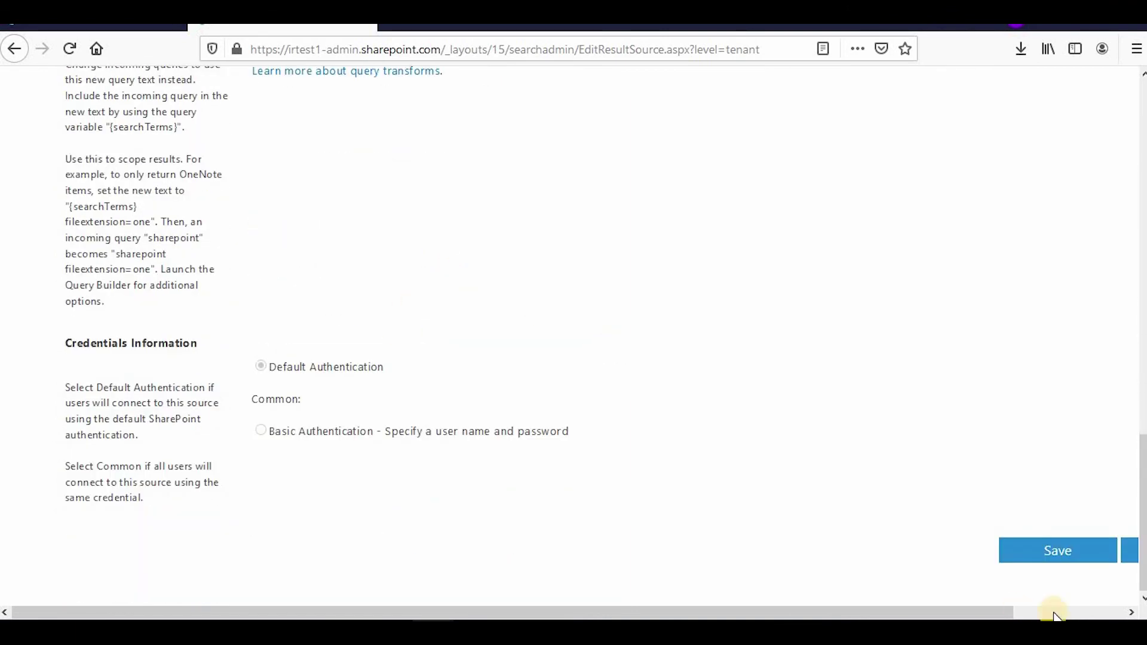
Step: Save the new TestDataSource1 result source
click(1063, 546)
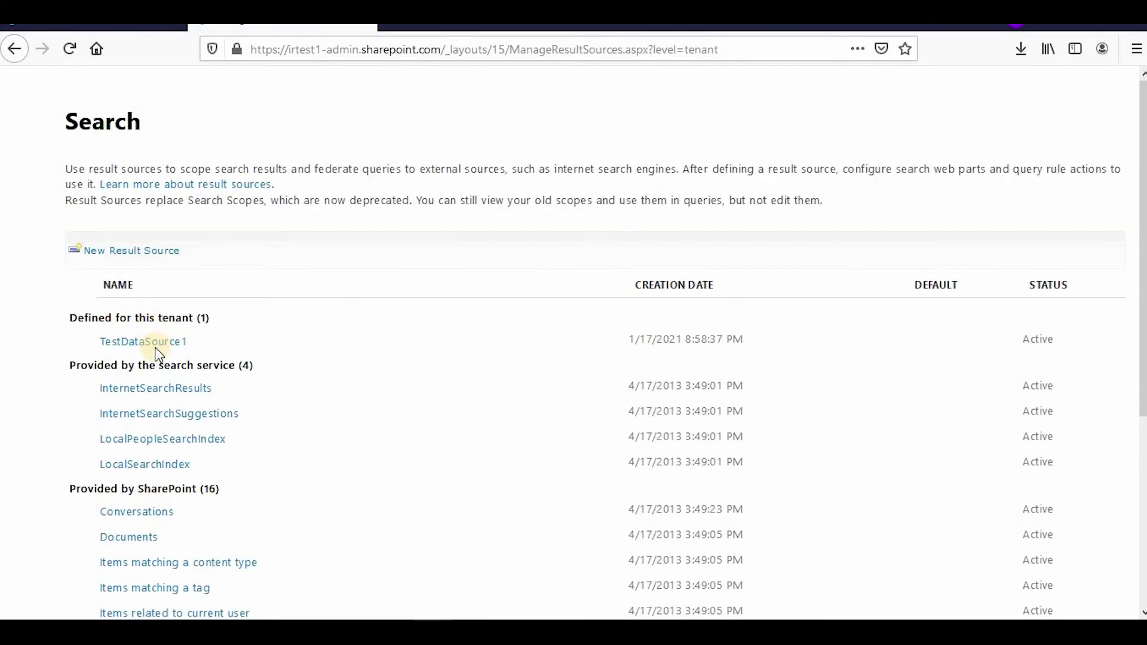
click(608, 339)
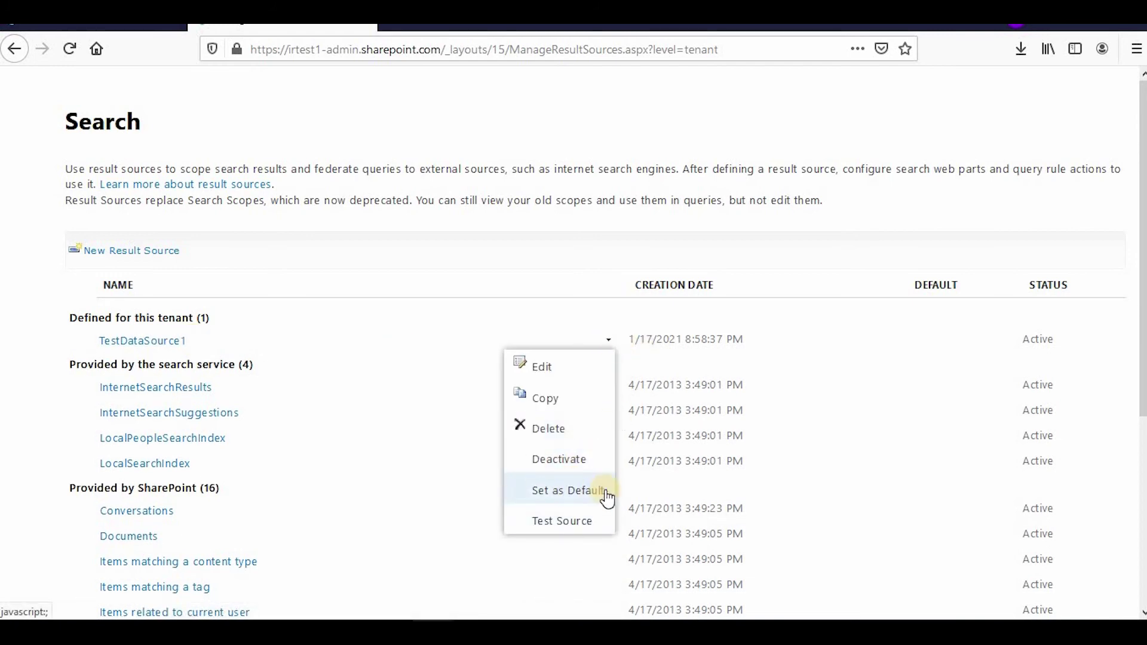
scroll(894, 492, down, 3)
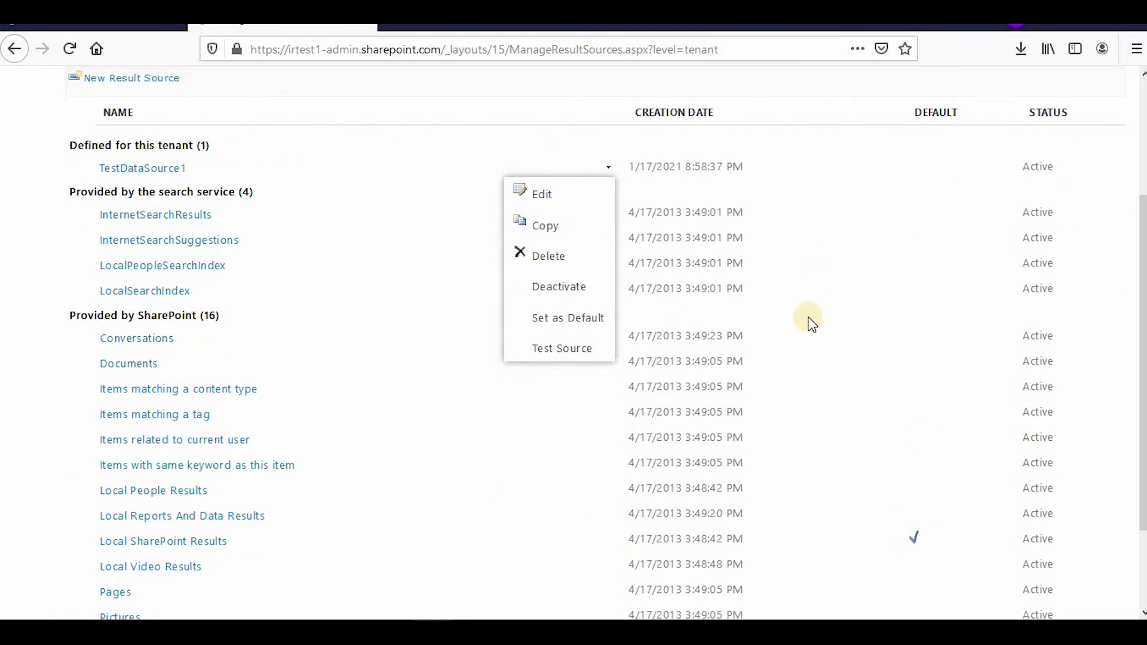
click(540, 455)
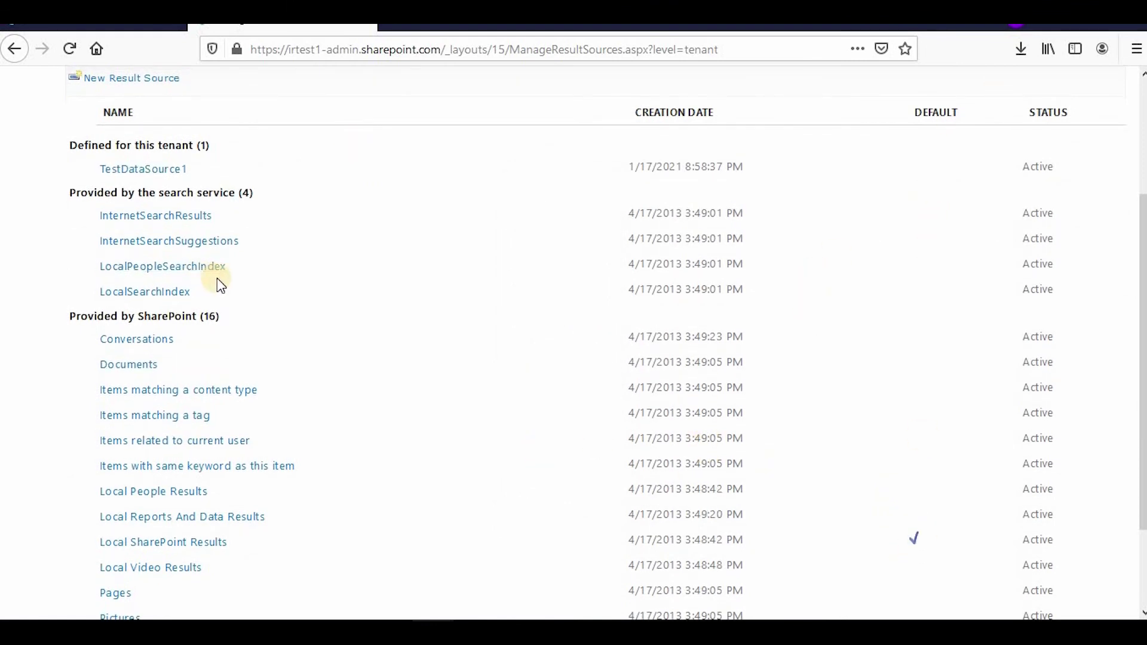
Step: Delete TestDataSource1 from its dropdown and confirm with OK
scroll(215, 299, up, 3)
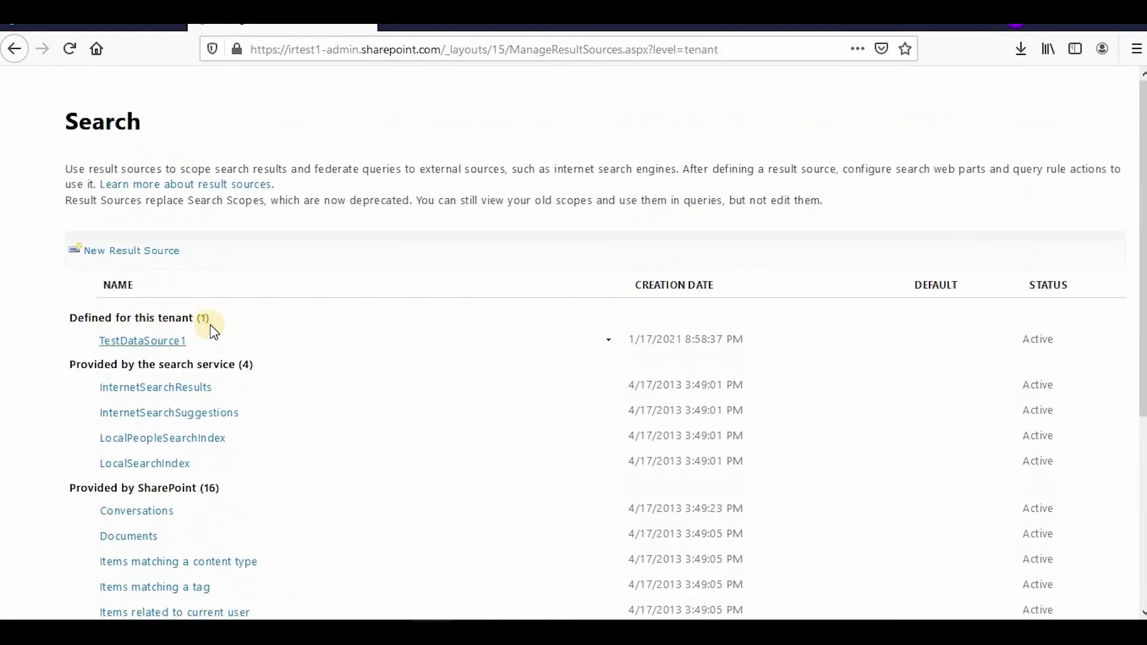
click(607, 339)
click(548, 429)
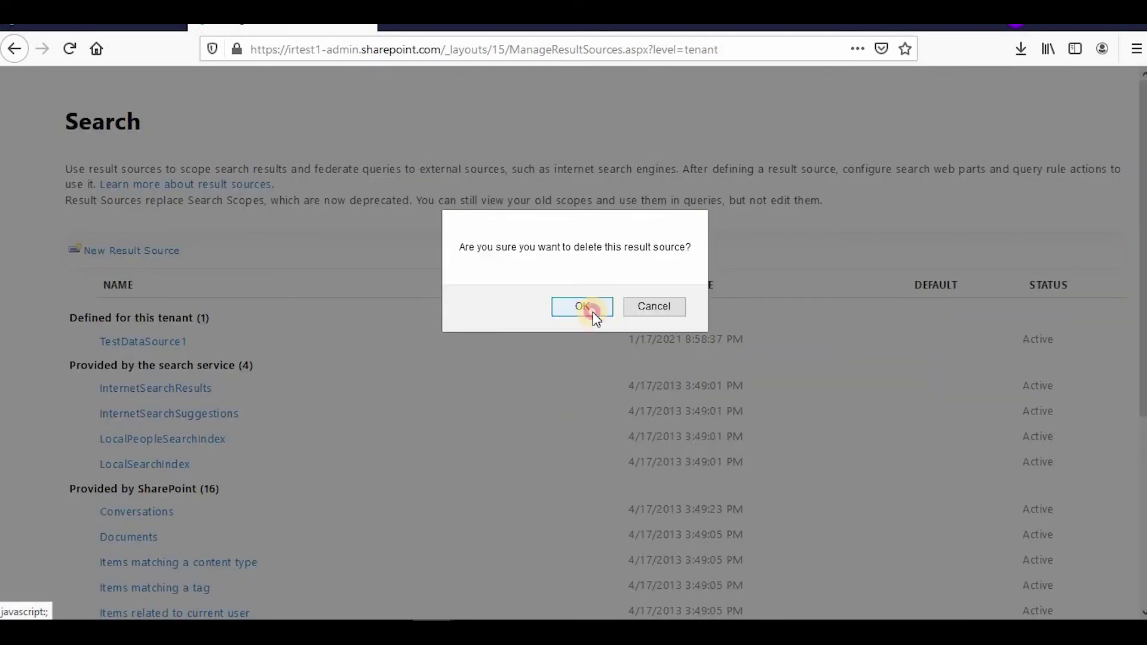
click(582, 306)
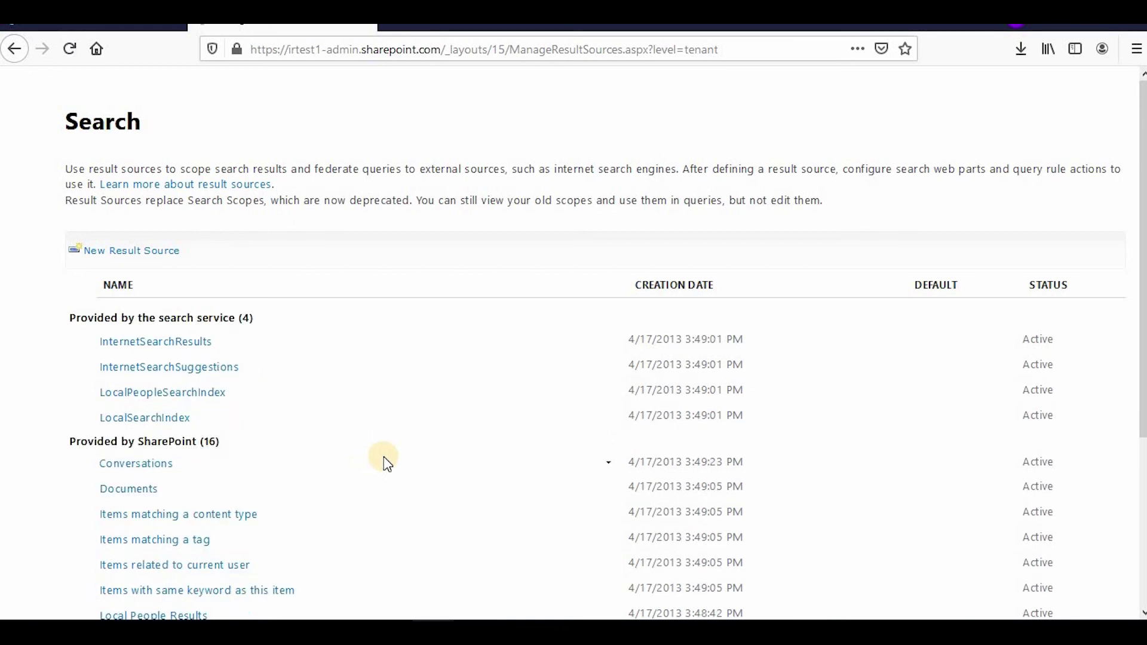
Step: Open View Usage Reports from the search administration page
click(89, 119)
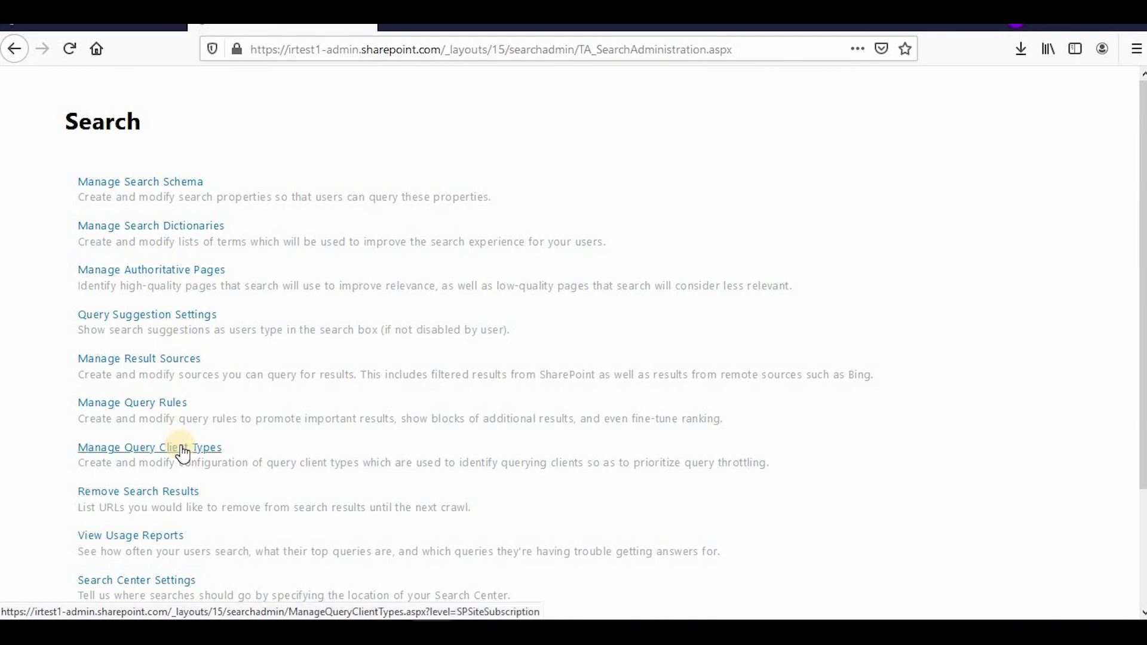
scroll(173, 442, down, 3)
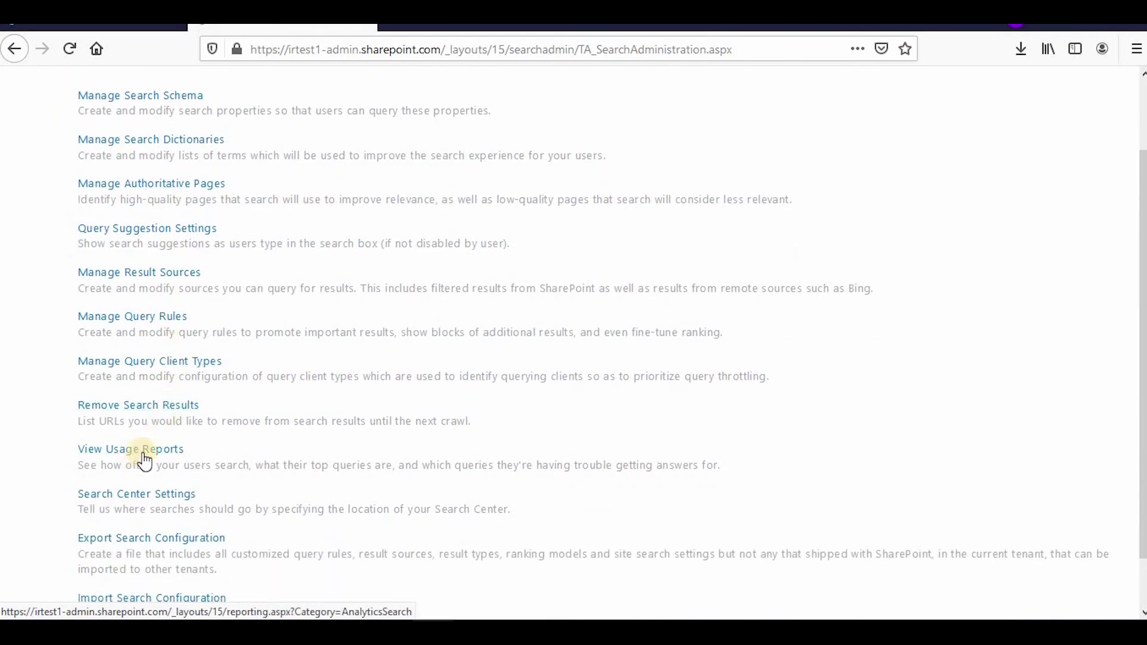
click(121, 453)
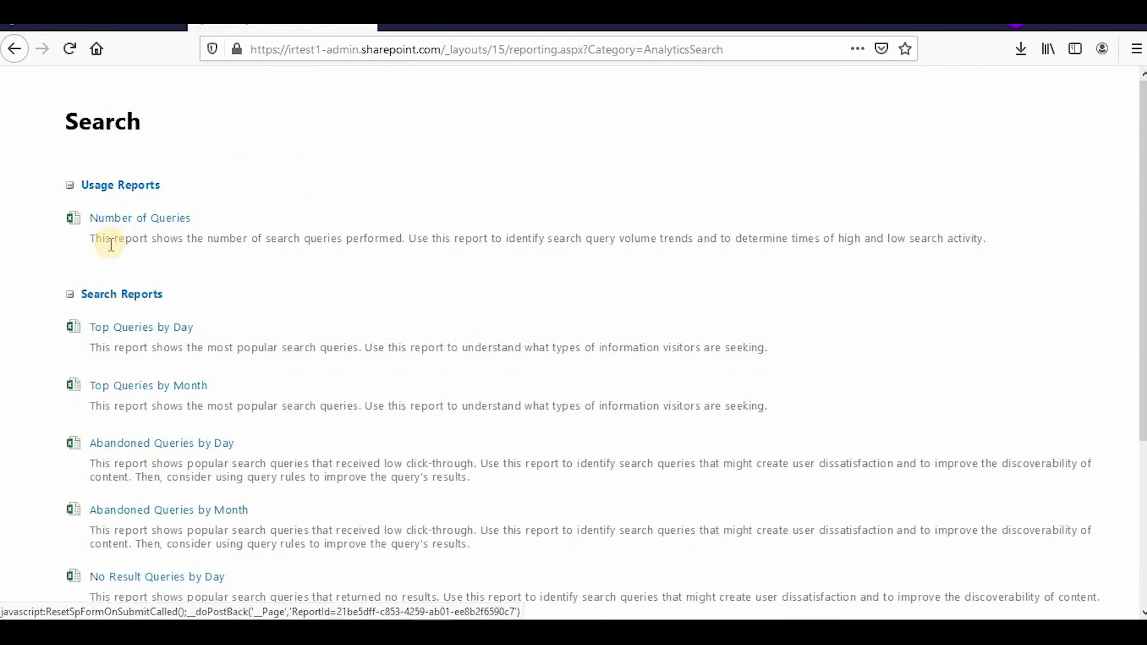
Step: Look over the query volume, top, abandoned and no-result query reports, then return to Search
drag(111, 244, 883, 250)
click(486, 256)
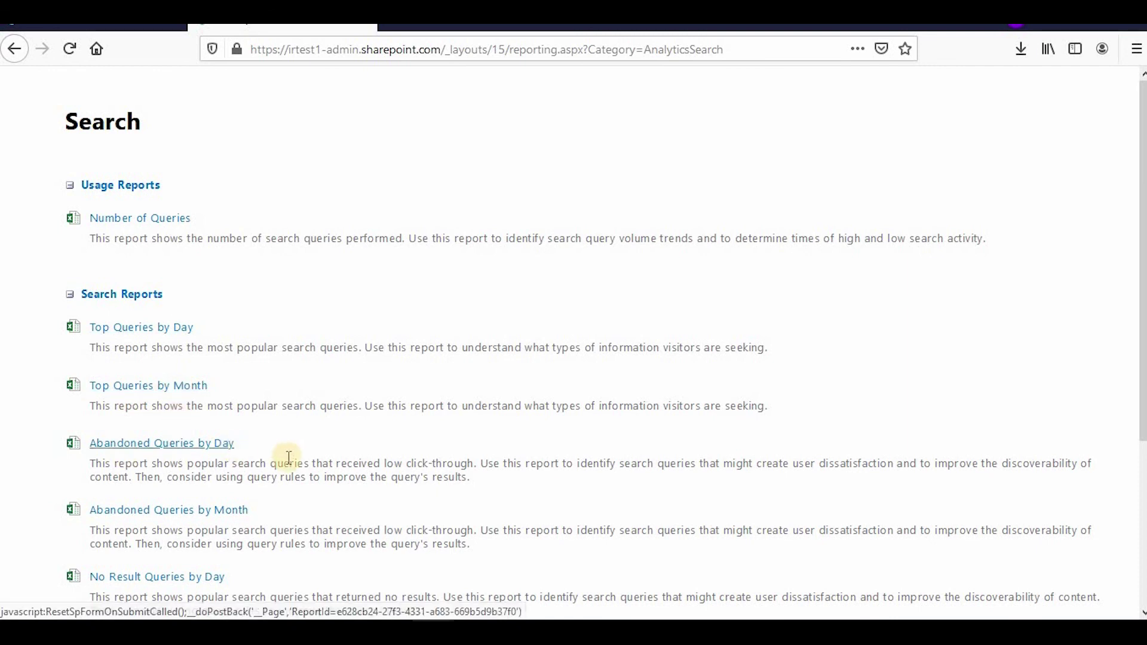
scroll(292, 464, down, 4)
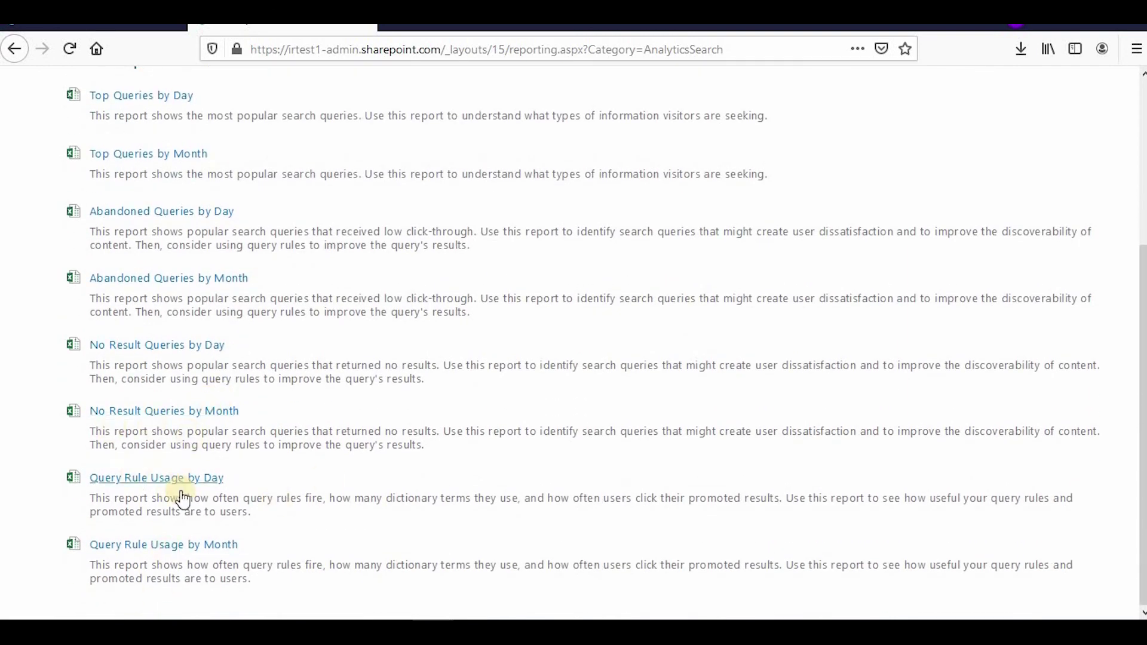
scroll(236, 399, up, 4)
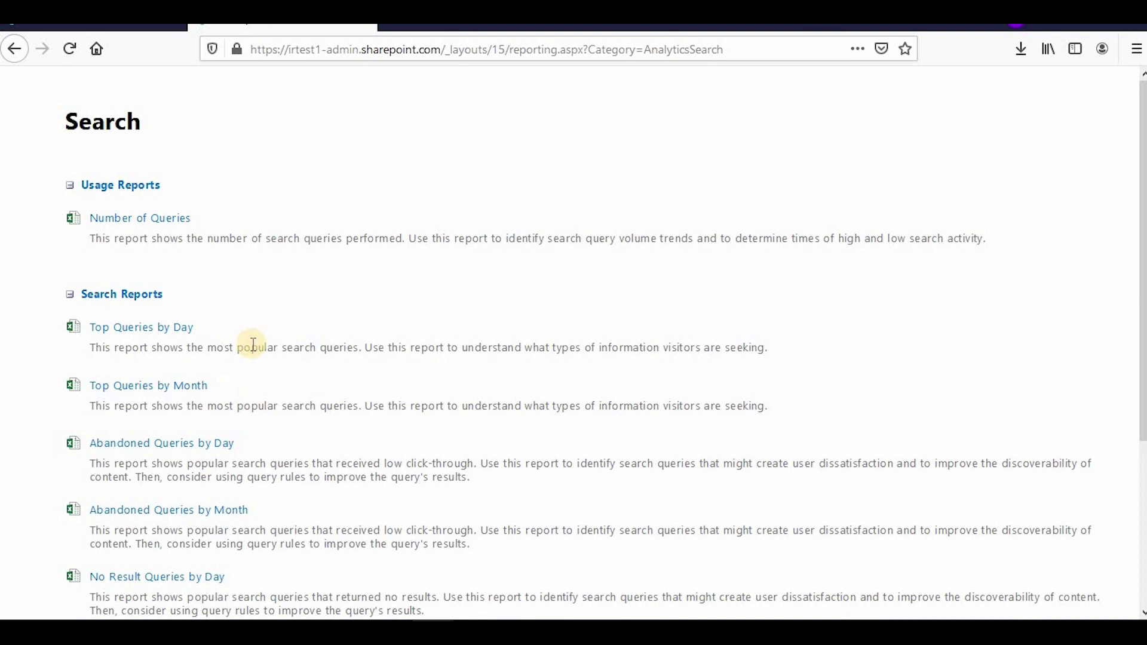
scroll(315, 302, down, 2)
scroll(317, 348, up, 2)
click(92, 135)
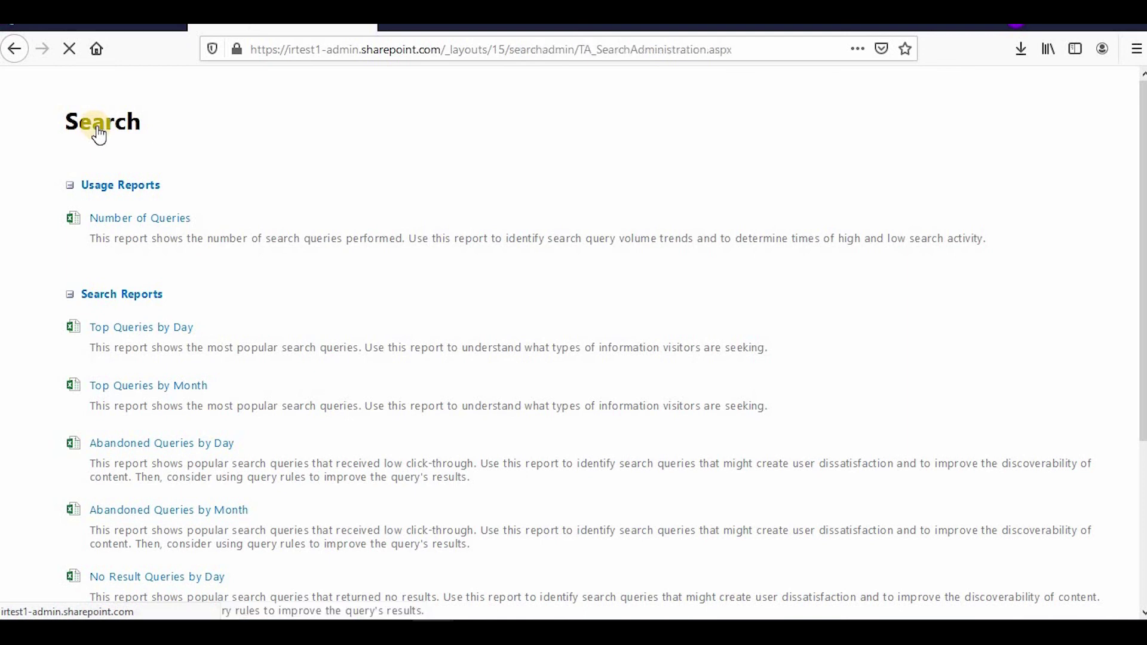
scroll(274, 351, down, 3)
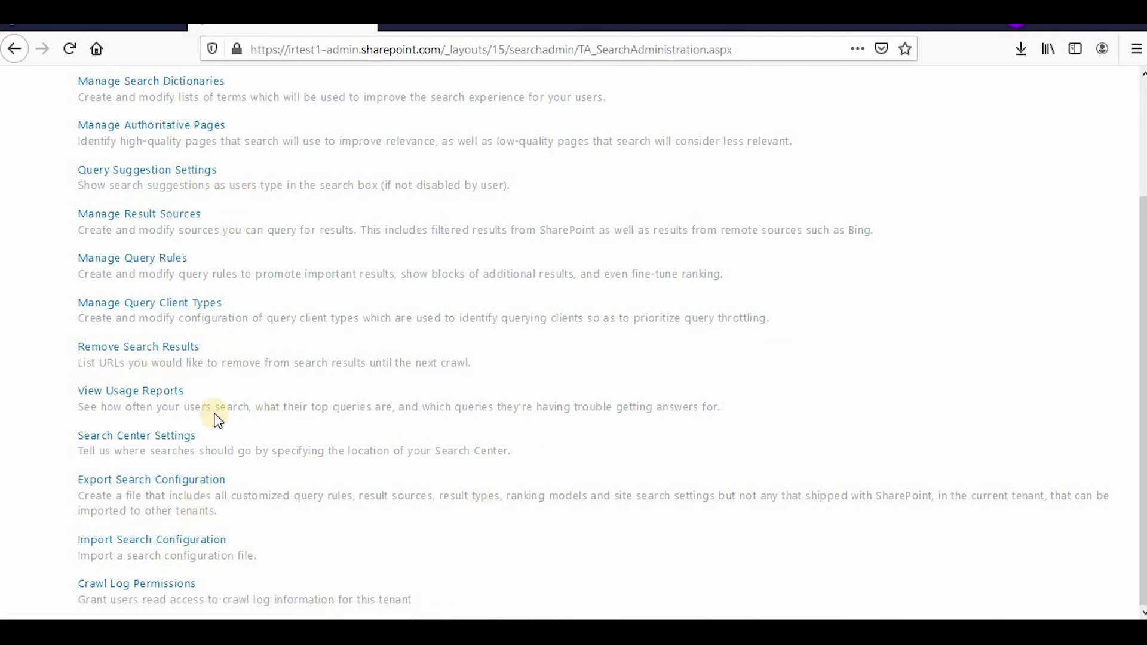
click(113, 399)
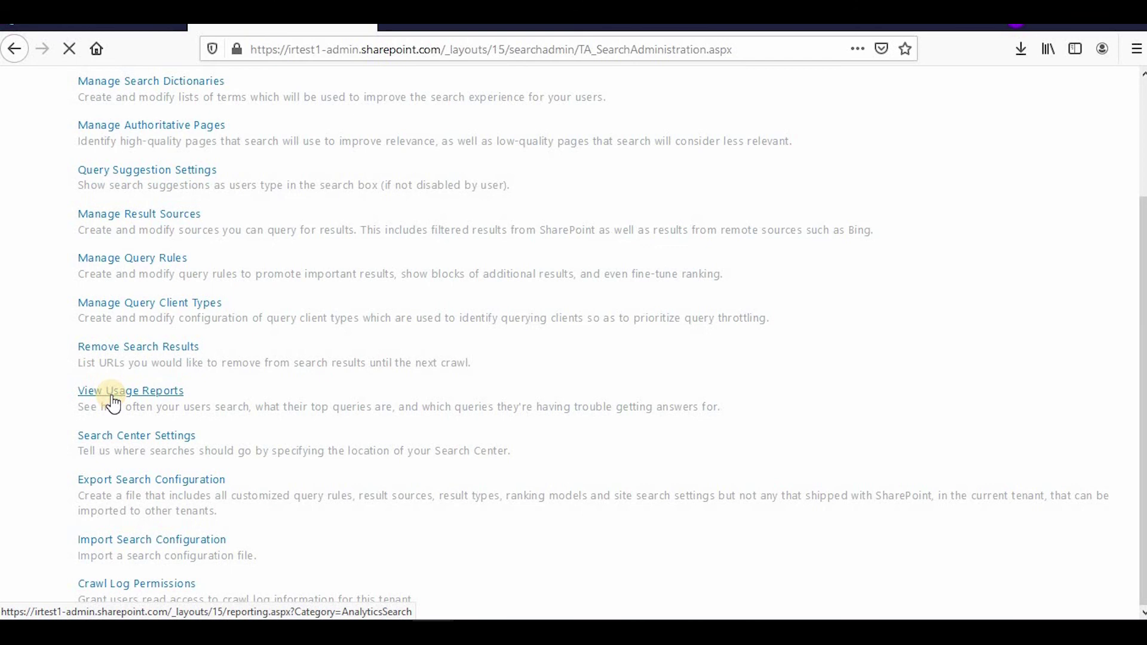
scroll(227, 419, down, 4)
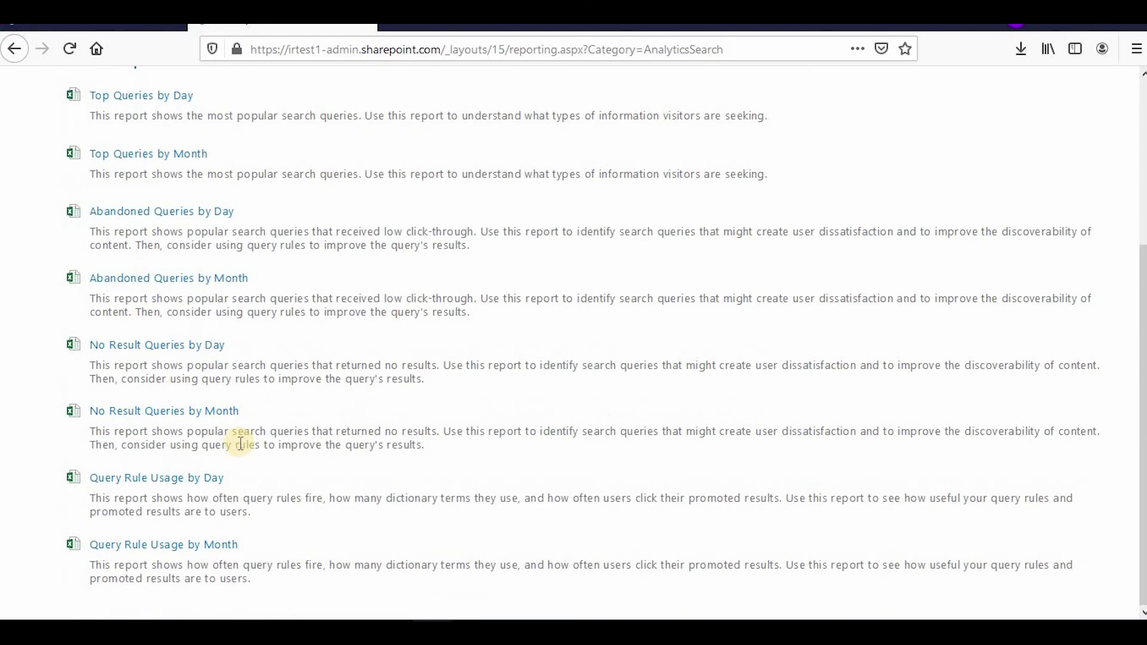
scroll(233, 421, up, 4)
click(91, 123)
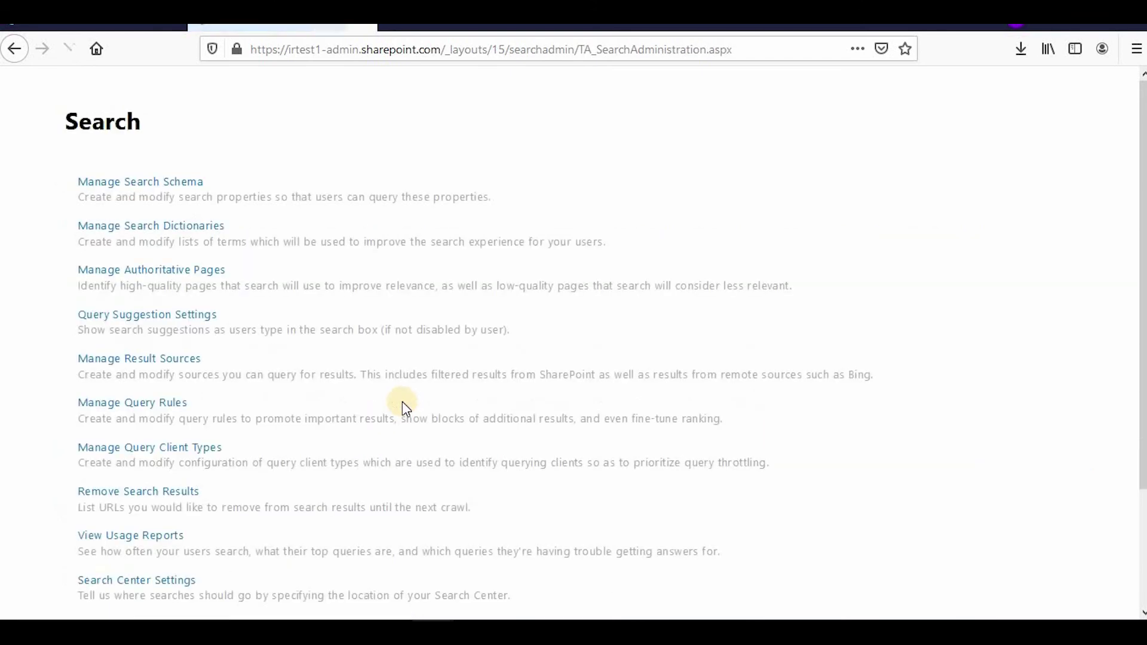
scroll(257, 465, down, 3)
scroll(373, 506, up, 3)
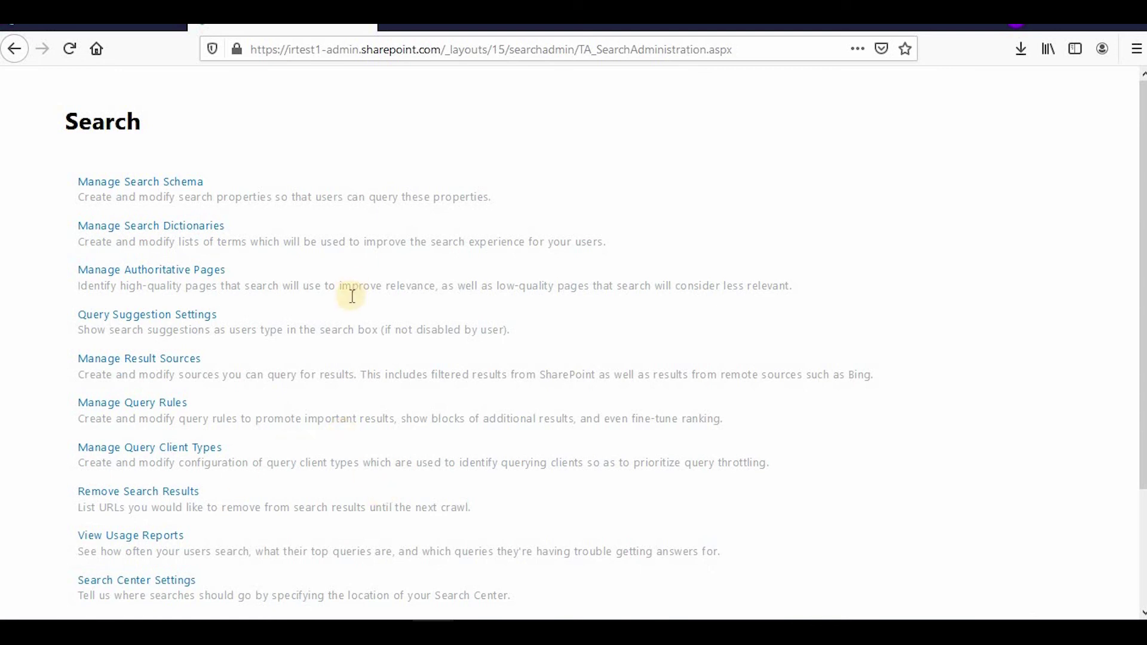
scroll(764, 353, down, 2)
scroll(766, 354, up, 2)
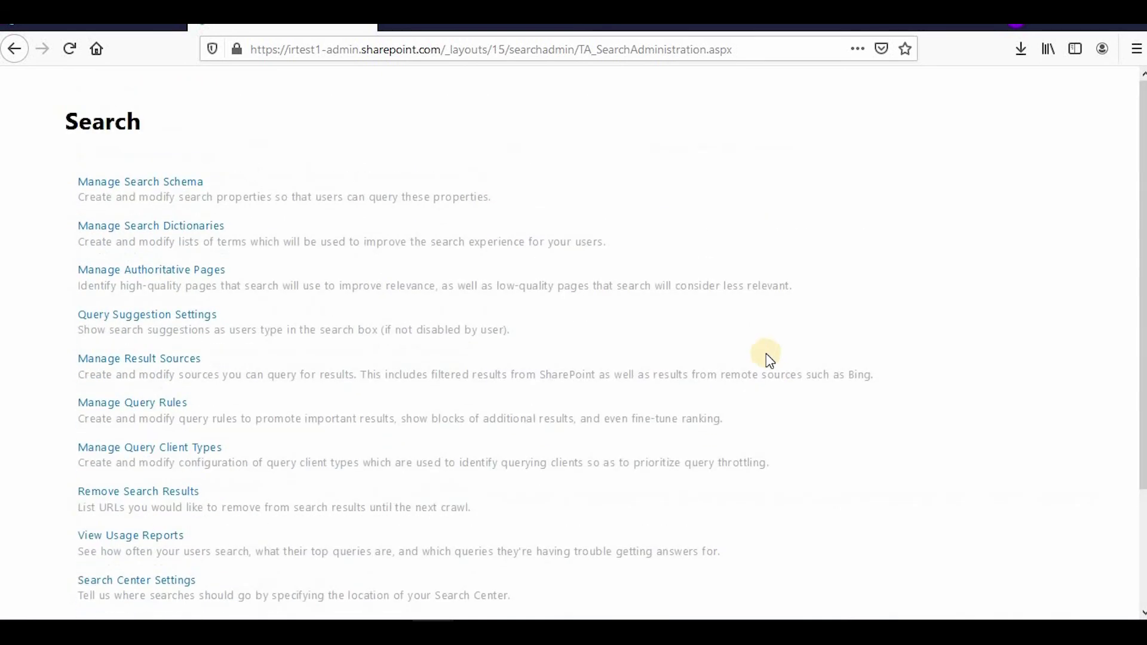